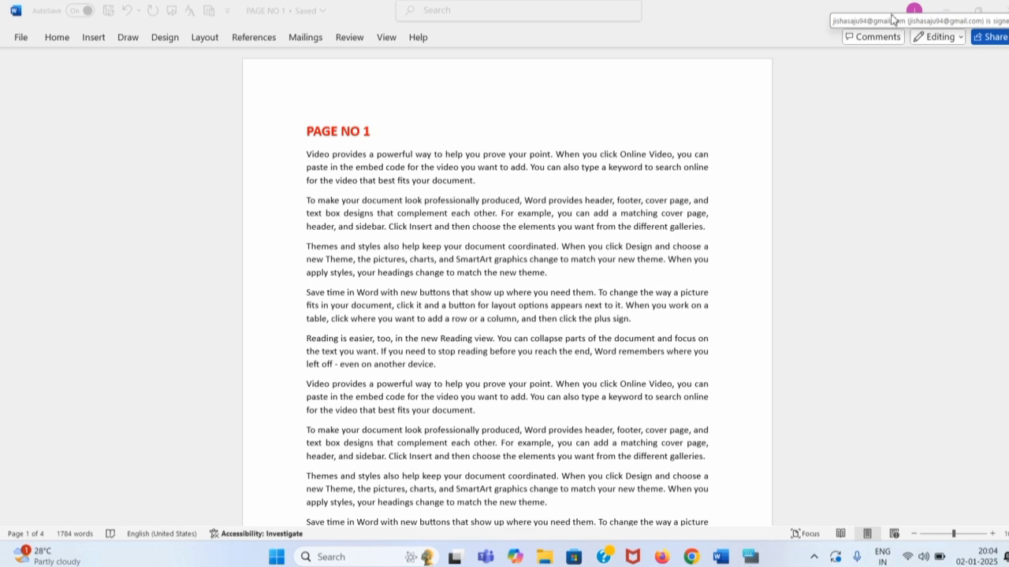
Look through the document's pages to find where the blank page sits among the numbered text pages
{"action": "scroll", "coordinate": [409, 182], "scroll_direction": "down", "scroll_amount": 2}
{"action": "scroll", "coordinate": [409, 182], "scroll_direction": "down", "scroll_amount": 2}
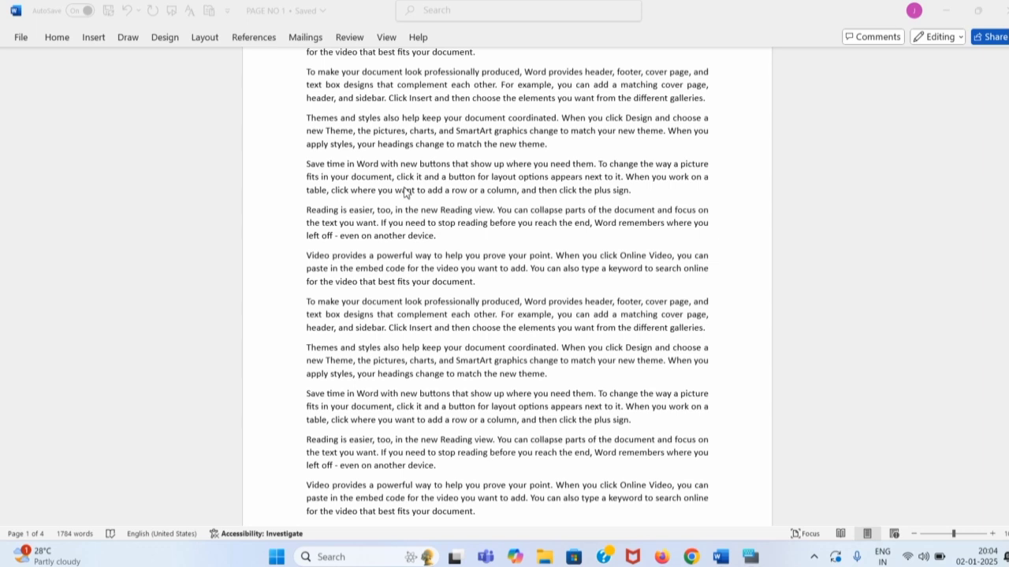
{"action": "scroll", "coordinate": [486, 285], "scroll_direction": "down", "scroll_amount": 15}
{"action": "scroll", "coordinate": [486, 285], "scroll_direction": "up", "scroll_amount": 17}
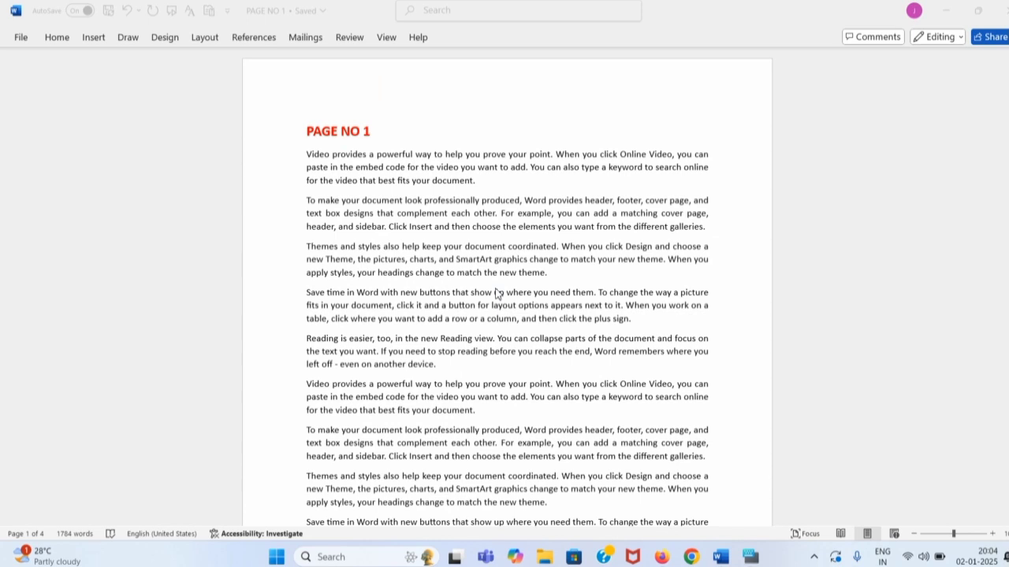
{"action": "scroll", "coordinate": [293, 194], "scroll_direction": "down", "scroll_amount": 18}
{"action": "scroll", "coordinate": [306, 198], "scroll_direction": "down", "scroll_amount": 2}
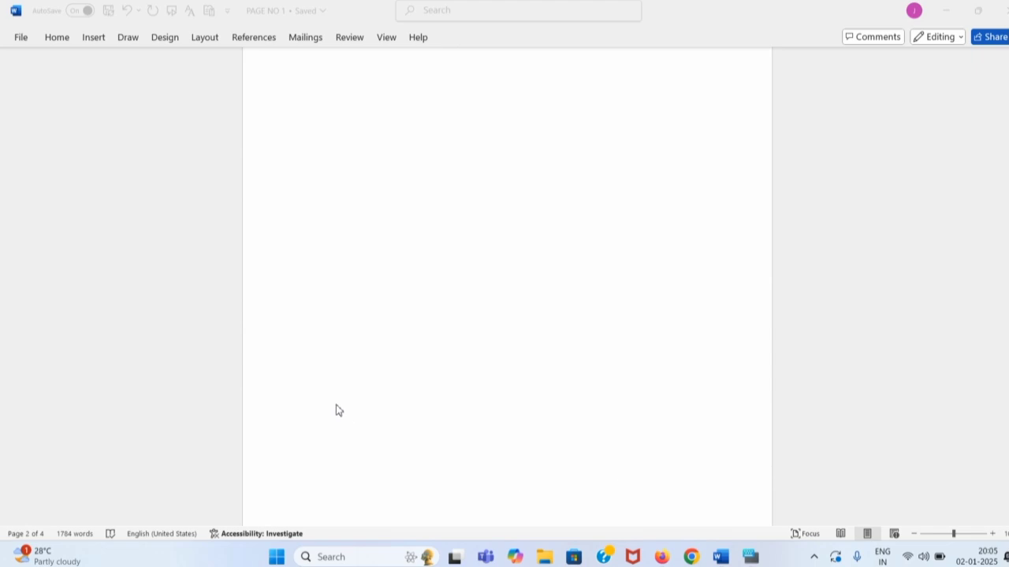
{"action": "scroll", "coordinate": [336, 410], "scroll_direction": "down", "scroll_amount": 5}
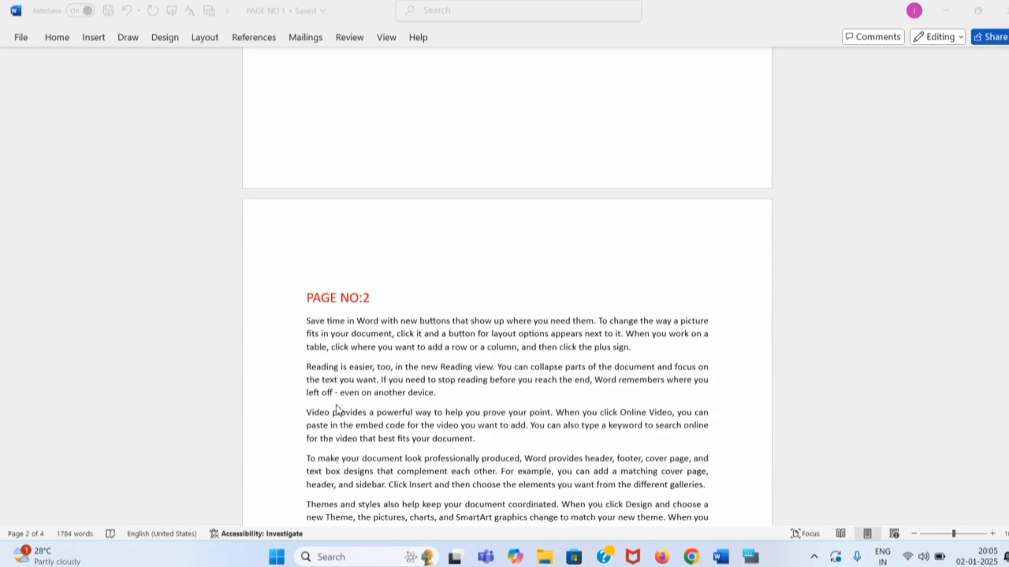
{"action": "scroll", "coordinate": [322, 307], "scroll_direction": "down", "scroll_amount": 20}
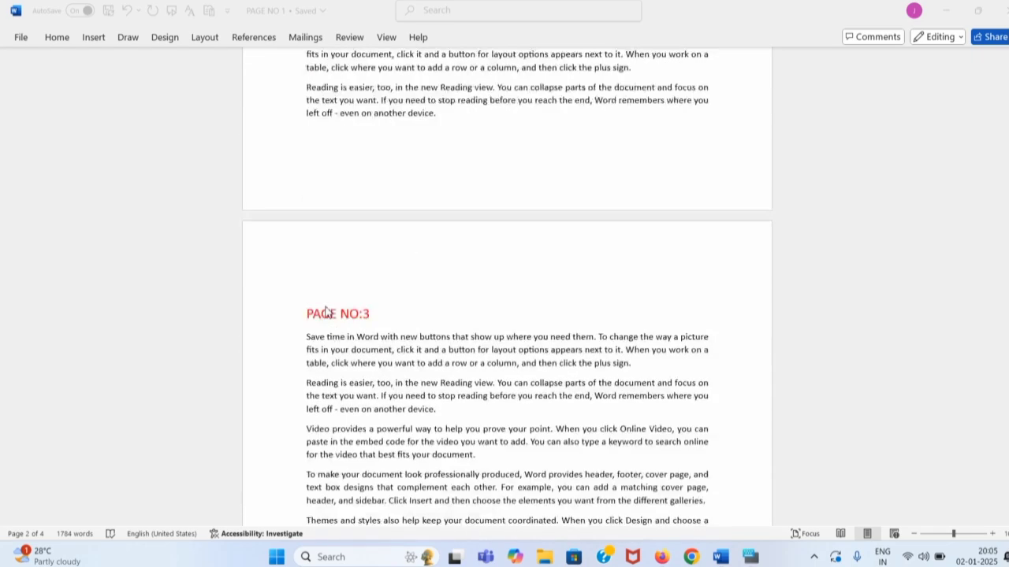
{"action": "scroll", "coordinate": [327, 311], "scroll_direction": "down", "scroll_amount": 6}
{"action": "scroll", "coordinate": [326, 311], "scroll_direction": "up", "scroll_amount": 20}
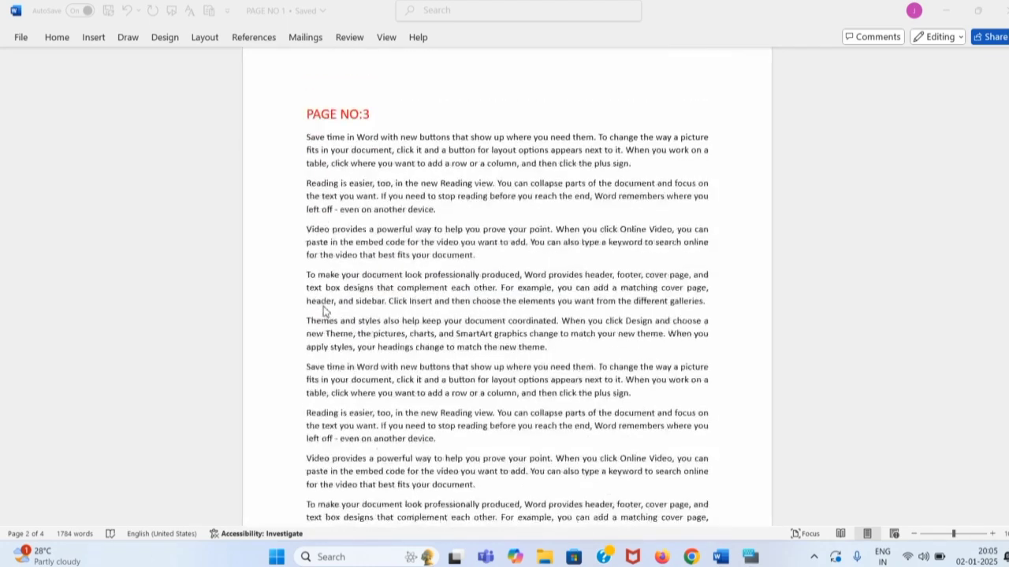
{"action": "scroll", "coordinate": [323, 313], "scroll_direction": "up", "scroll_amount": 20}
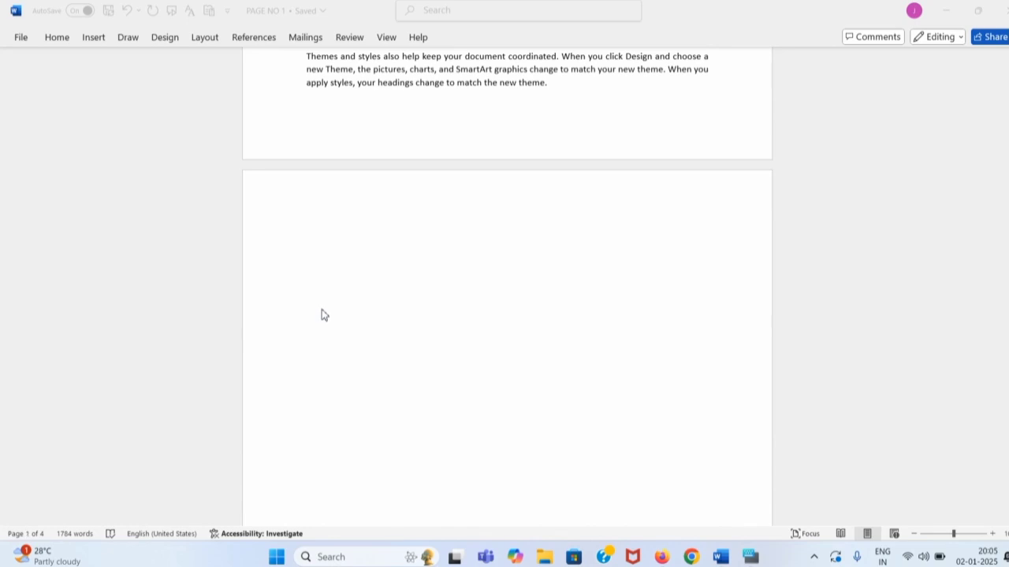
{"action": "scroll", "coordinate": [322, 314], "scroll_direction": "up", "scroll_amount": 15}
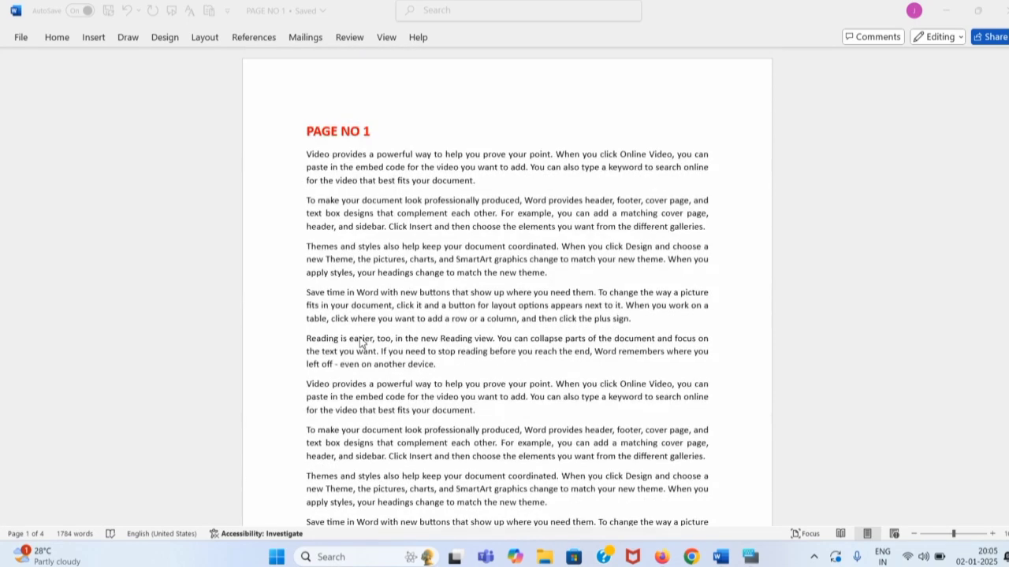
{"action": "scroll", "coordinate": [361, 343], "scroll_direction": "down", "scroll_amount": 2}
{"action": "scroll", "coordinate": [360, 342], "scroll_direction": "down", "scroll_amount": 10}
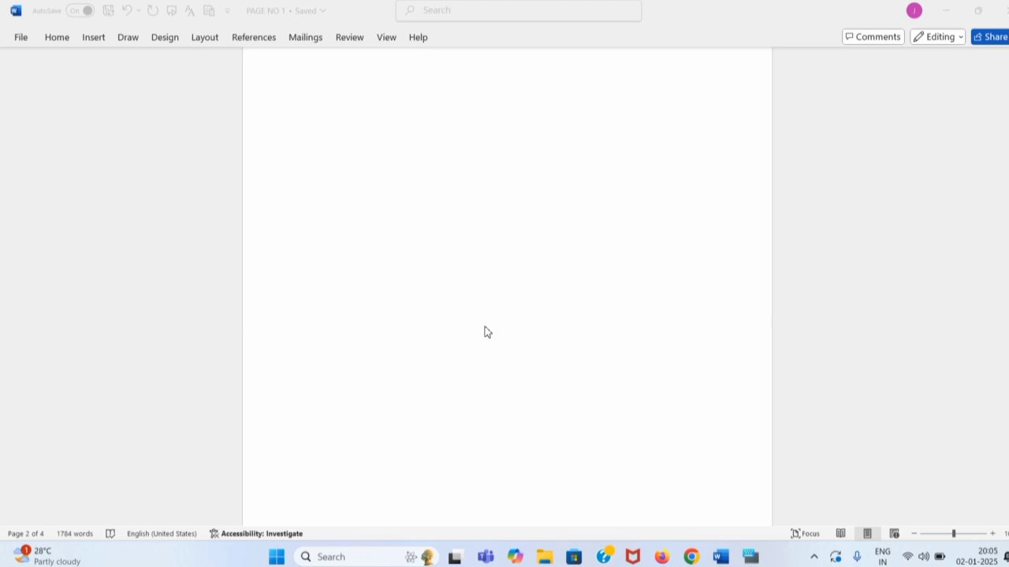
{"action": "scroll", "coordinate": [509, 333], "scroll_direction": "up", "scroll_amount": 5}
{"action": "scroll", "coordinate": [356, 292], "scroll_direction": "down", "scroll_amount": 1}
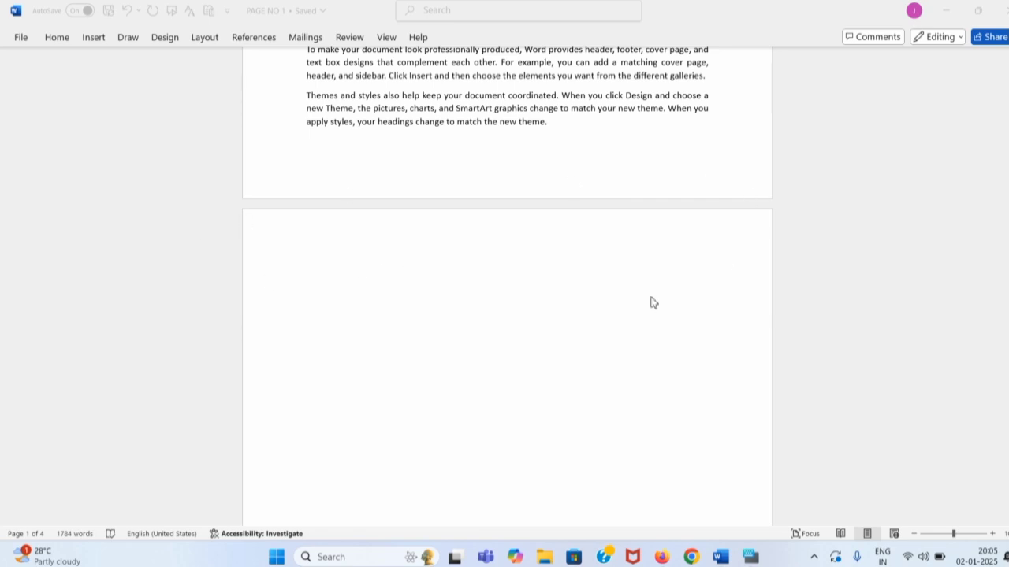
{"action": "left_click", "coordinate": [430, 290]}
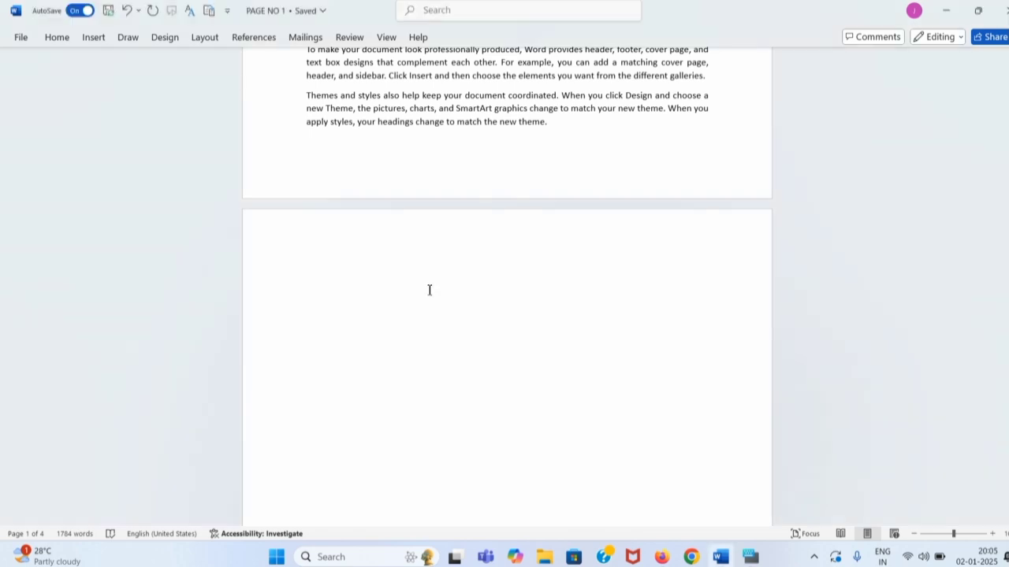
{"action": "left_click", "coordinate": [517, 390]}
{"action": "type", "text": "L;k"}
{"action": "key", "text": "BackSpace"}
{"action": "key", "text": "BackSpace"}
{"action": "key", "text": "BackSpace"}
Delete the blank page between the first text page and the PAGE NO:2 page
{"action": "scroll", "coordinate": [500, 338], "scroll_direction": "down", "scroll_amount": 1}
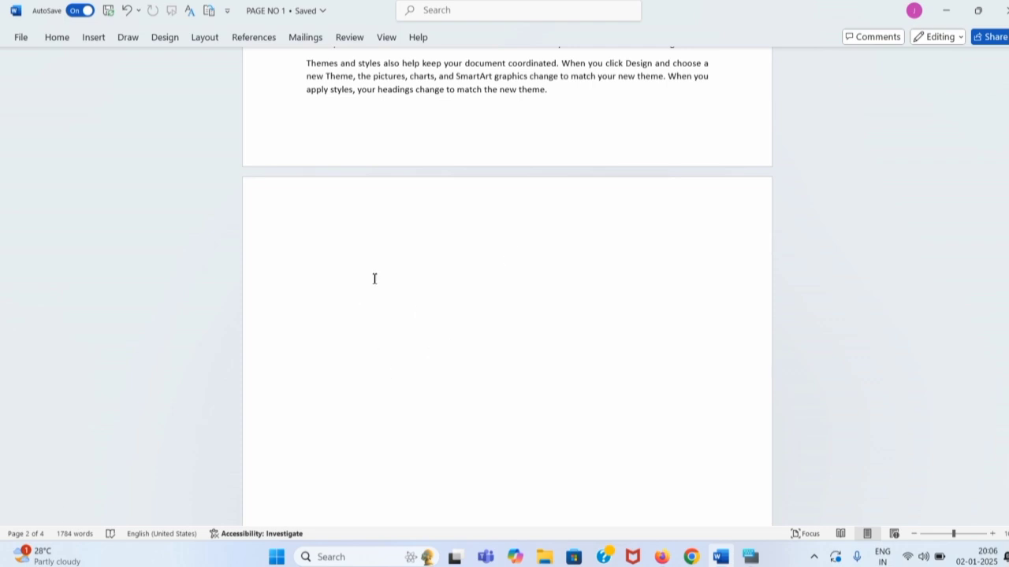
{"action": "double_click", "coordinate": [431, 299]}
{"action": "scroll", "coordinate": [499, 261], "scroll_direction": "down", "scroll_amount": 3}
{"action": "scroll", "coordinate": [501, 263], "scroll_direction": "down", "scroll_amount": 3}
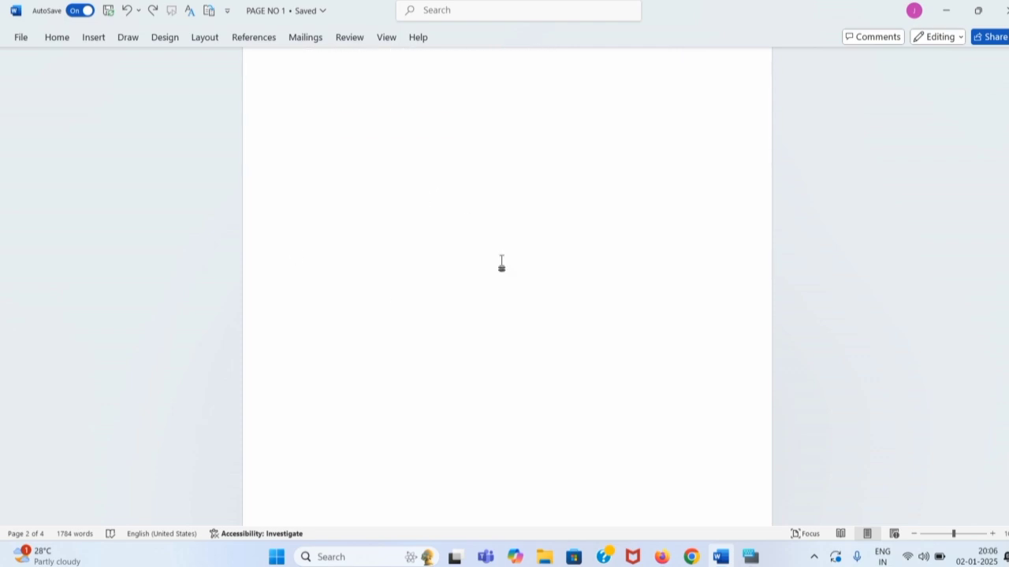
{"action": "scroll", "coordinate": [499, 282], "scroll_direction": "down", "scroll_amount": 8}
{"action": "scroll", "coordinate": [499, 285], "scroll_direction": "up", "scroll_amount": 15}
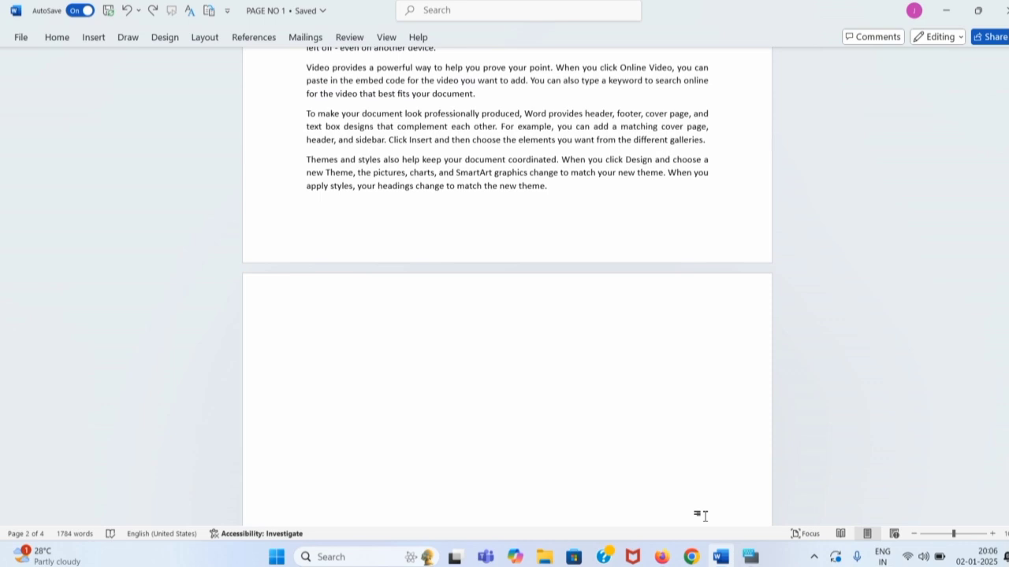
{"action": "left_click", "coordinate": [750, 557]}
{"action": "left_click_drag", "start_coordinate": [662, 141], "coordinate": [554, 67]}
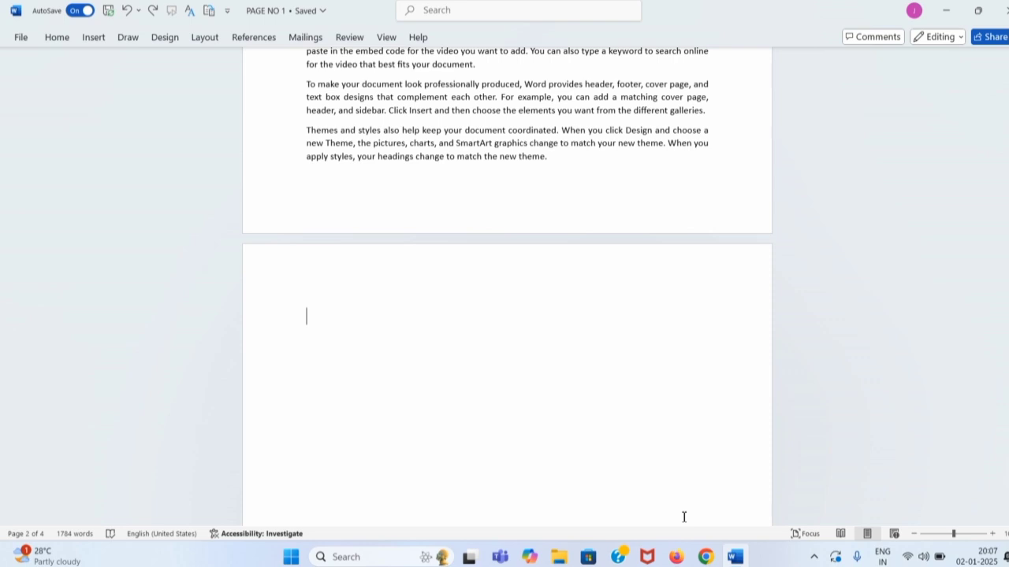
{"action": "key", "text": "Delete"}
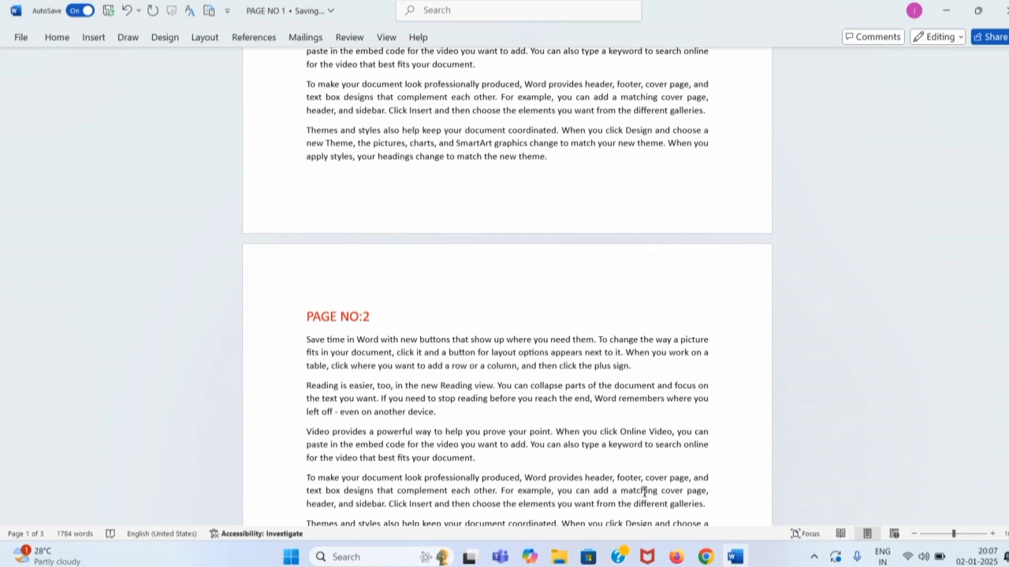
Insert a blank page after the PAGE NO 1 text, before the PAGE NO:2 heading
{"action": "scroll", "coordinate": [630, 426], "scroll_direction": "up", "scroll_amount": 15}
{"action": "scroll", "coordinate": [635, 428], "scroll_direction": "down", "scroll_amount": 15}
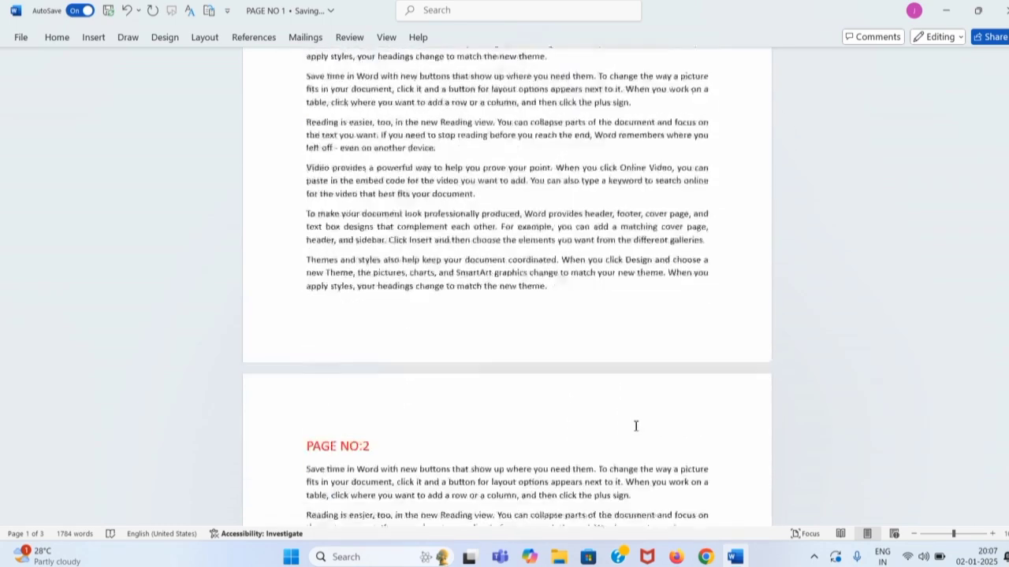
{"action": "scroll", "coordinate": [636, 425], "scroll_direction": "down", "scroll_amount": 15}
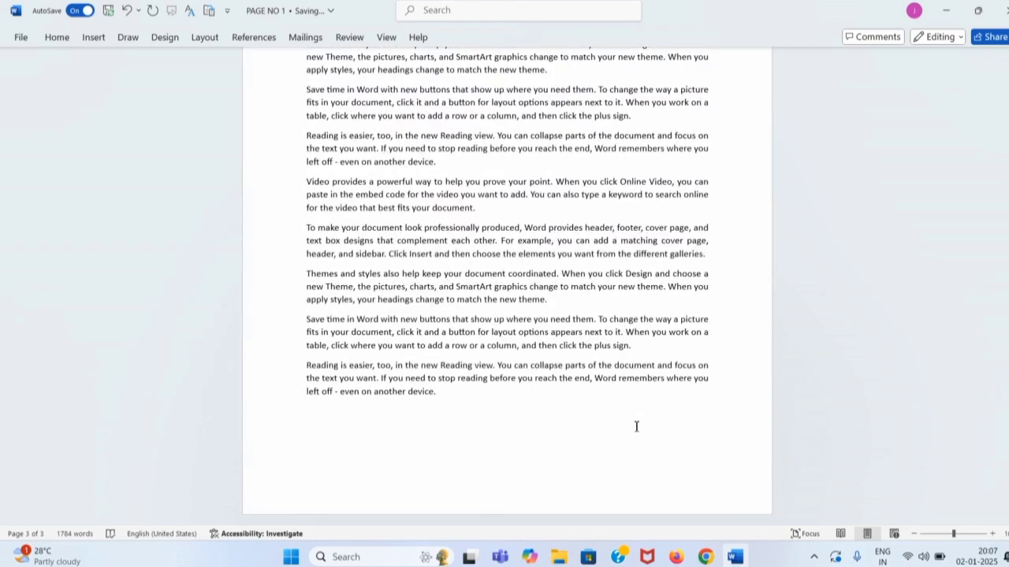
{"action": "scroll", "coordinate": [636, 426], "scroll_direction": "up", "scroll_amount": 15}
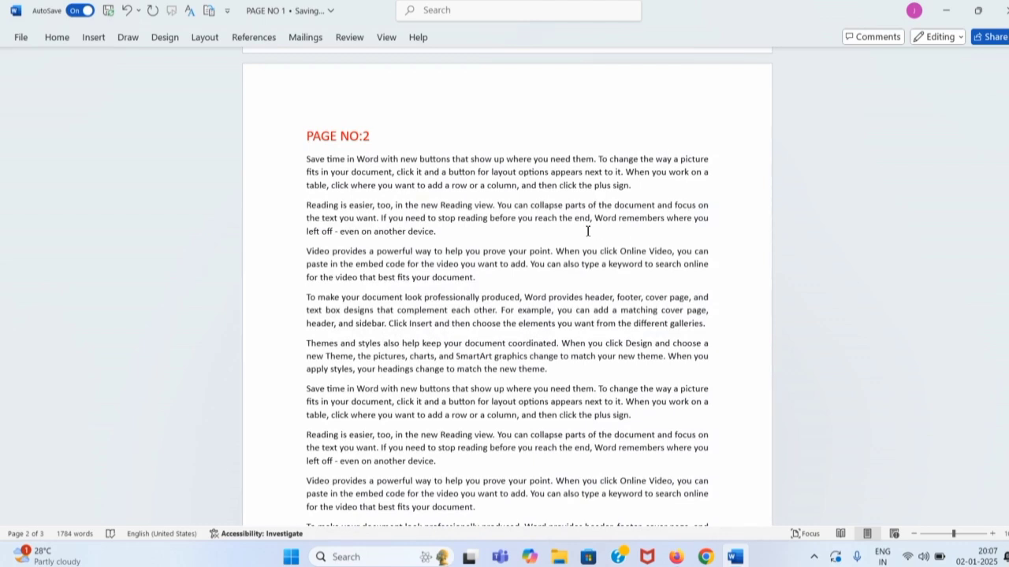
{"action": "scroll", "coordinate": [588, 231], "scroll_direction": "down", "scroll_amount": 15}
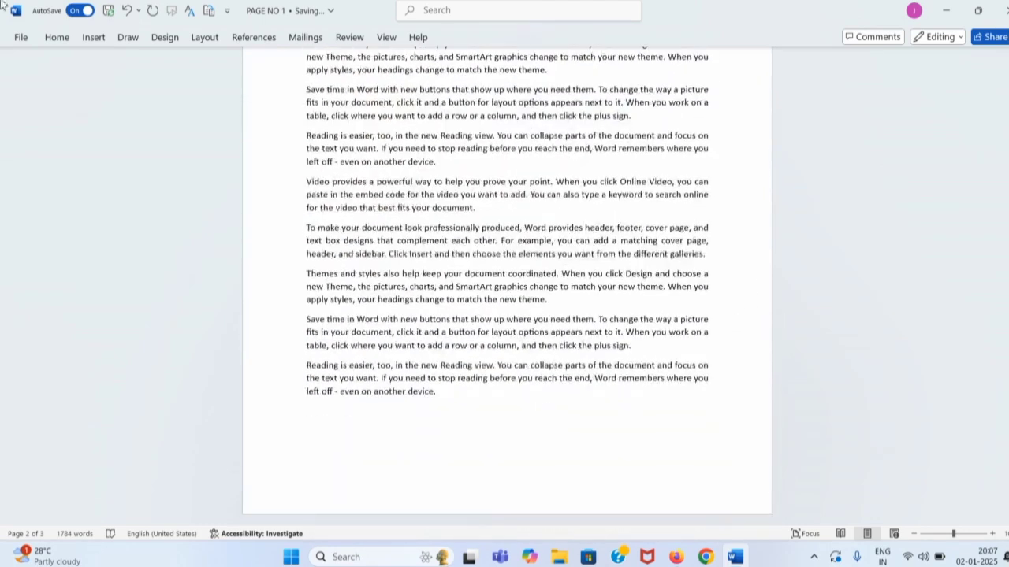
{"action": "left_click", "coordinate": [92, 38]}
{"action": "left_click", "coordinate": [68, 82]}
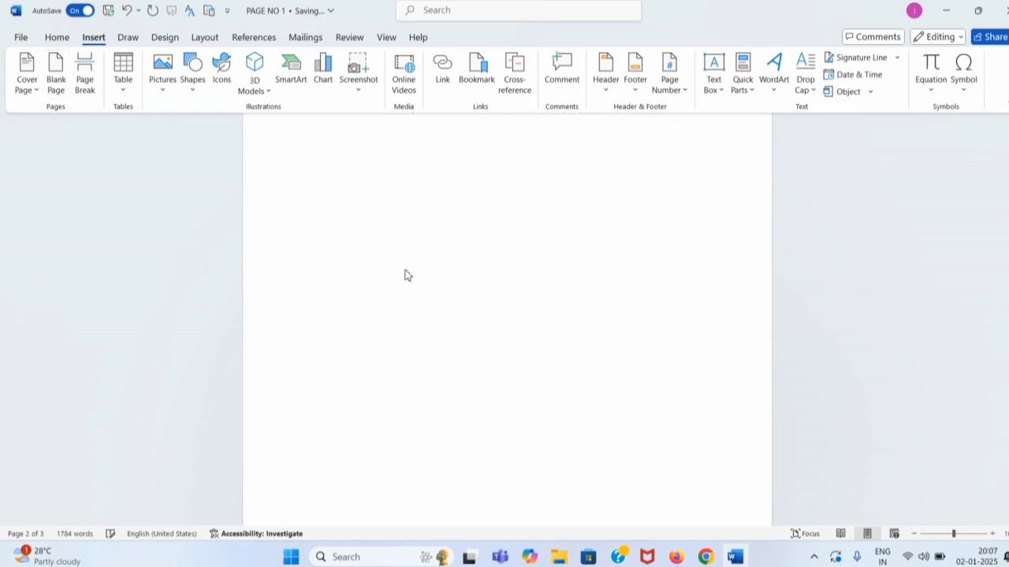
{"action": "left_click", "coordinate": [460, 476]}
Remove one of the two consecutive blank pages following the PAGE NO 1 text
{"action": "scroll", "coordinate": [460, 475], "scroll_direction": "up", "scroll_amount": 8}
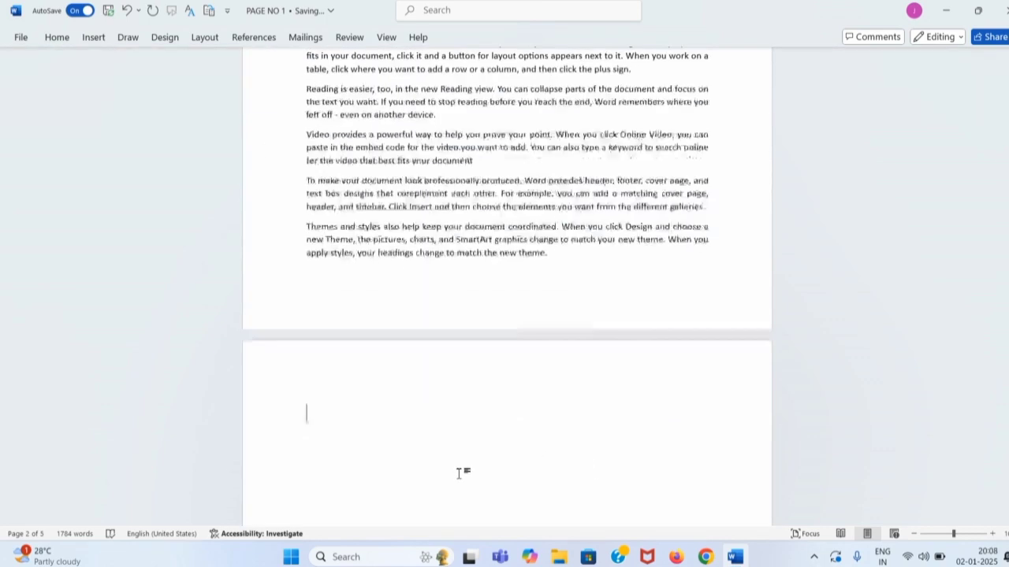
{"action": "scroll", "coordinate": [461, 474], "scroll_direction": "down", "scroll_amount": 8}
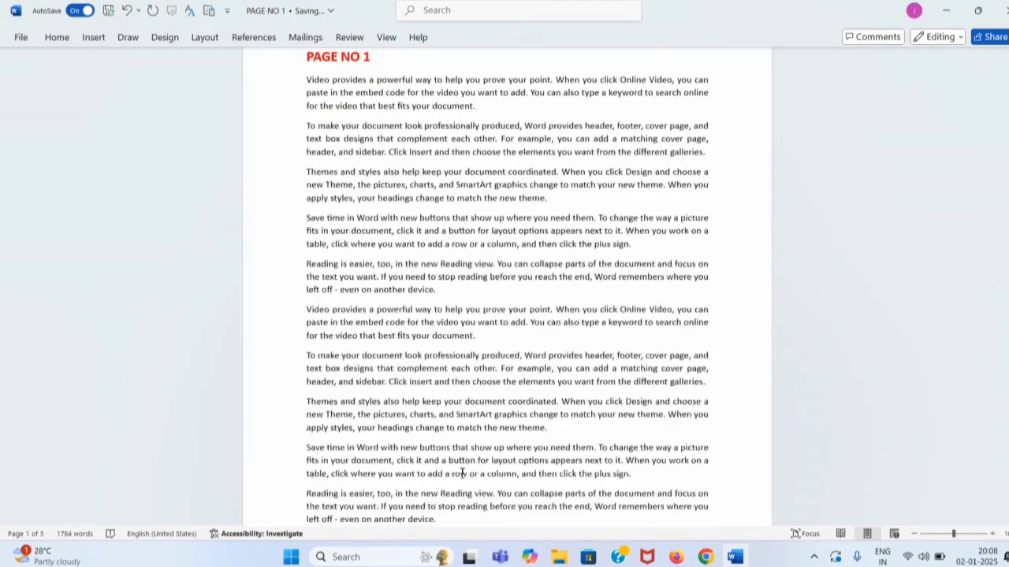
{"action": "scroll", "coordinate": [462, 473], "scroll_direction": "down", "scroll_amount": 8}
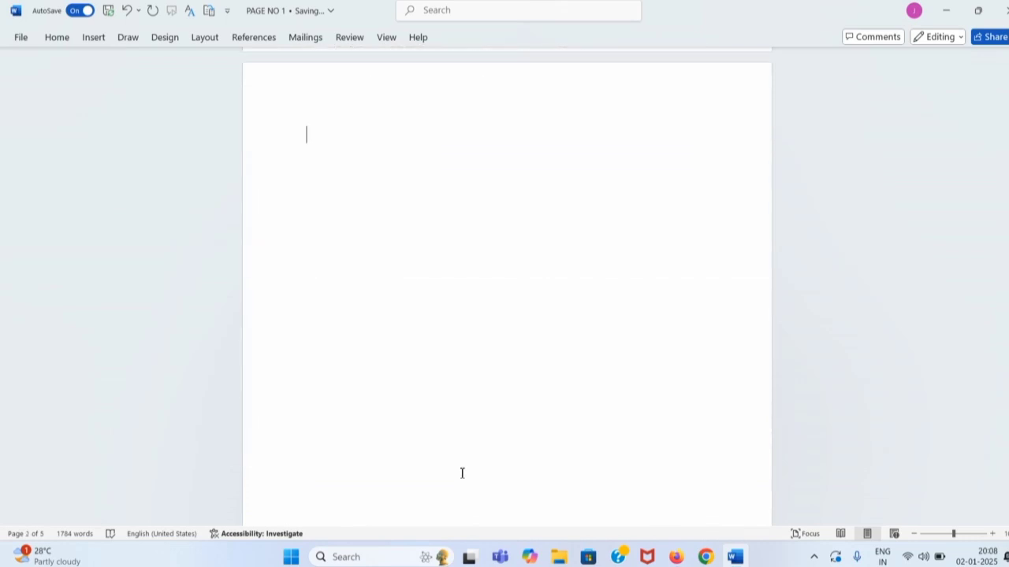
{"action": "scroll", "coordinate": [462, 474], "scroll_direction": "up", "scroll_amount": 5}
{"action": "scroll", "coordinate": [462, 472], "scroll_direction": "up", "scroll_amount": 3}
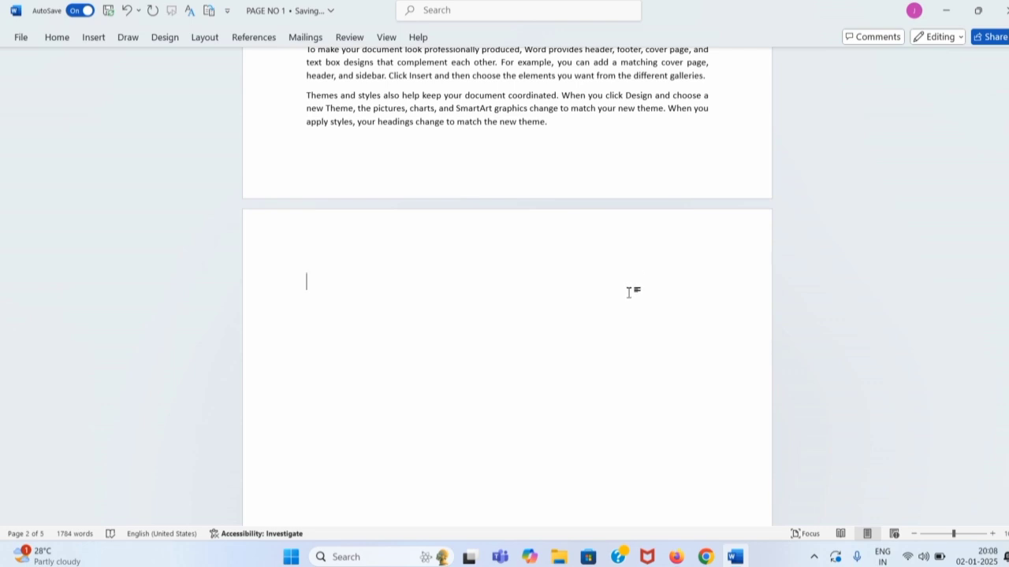
{"action": "double_click", "coordinate": [441, 322]}
{"action": "scroll", "coordinate": [671, 417], "scroll_direction": "down", "scroll_amount": 5}
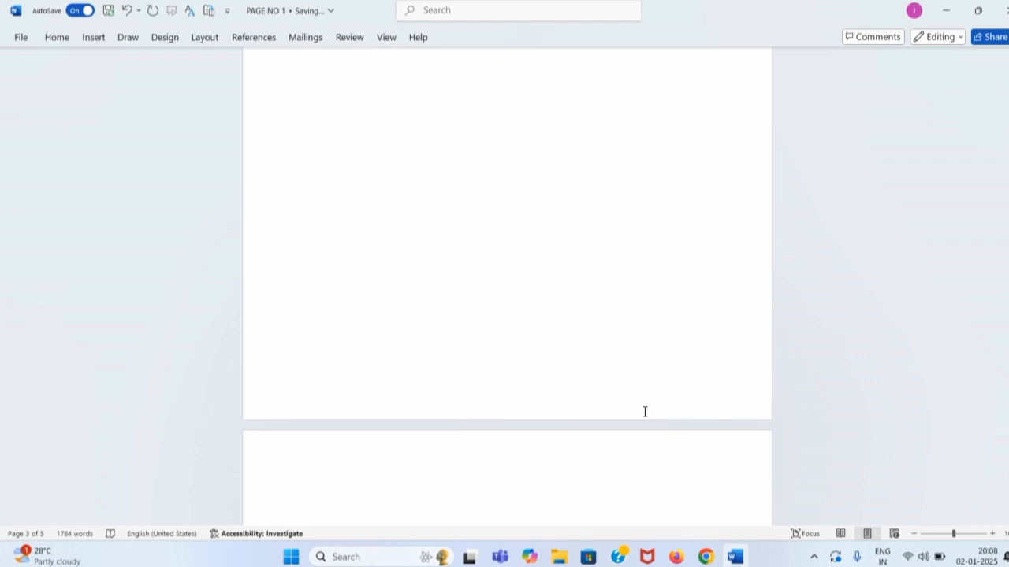
{"action": "scroll", "coordinate": [644, 380], "scroll_direction": "up", "scroll_amount": 7}
{"action": "scroll", "coordinate": [516, 168], "scroll_direction": "down", "scroll_amount": 6}
{"action": "scroll", "coordinate": [515, 169], "scroll_direction": "down", "scroll_amount": 3}
{"action": "scroll", "coordinate": [515, 169], "scroll_direction": "up", "scroll_amount": 3}
{"action": "scroll", "coordinate": [515, 169], "scroll_direction": "up", "scroll_amount": 2}
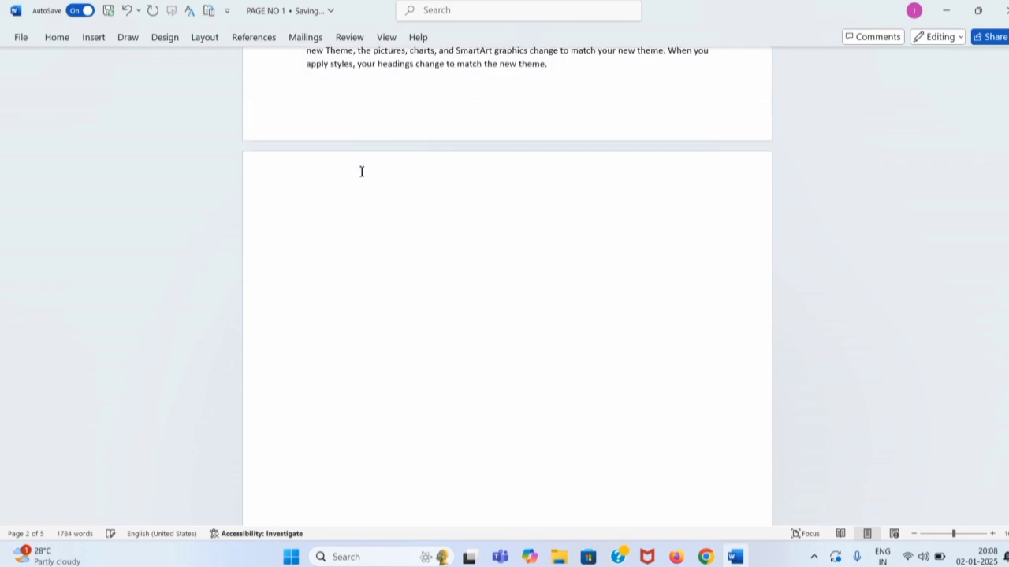
{"action": "scroll", "coordinate": [362, 172], "scroll_direction": "down", "scroll_amount": 6}
{"action": "scroll", "coordinate": [362, 175], "scroll_direction": "up", "scroll_amount": 1}
{"action": "scroll", "coordinate": [361, 175], "scroll_direction": "down", "scroll_amount": 5}
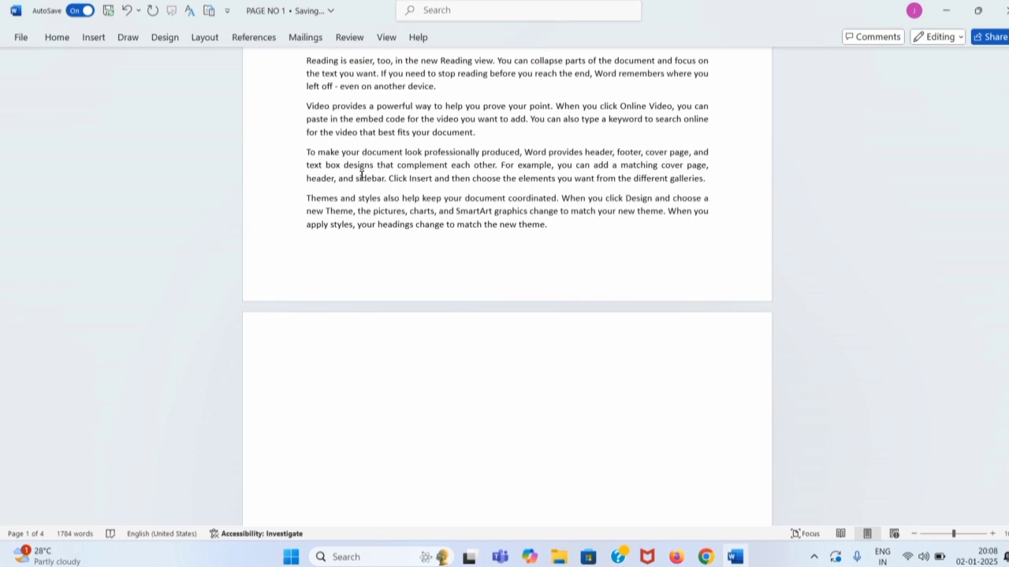
{"action": "scroll", "coordinate": [362, 175], "scroll_direction": "down", "scroll_amount": 2}
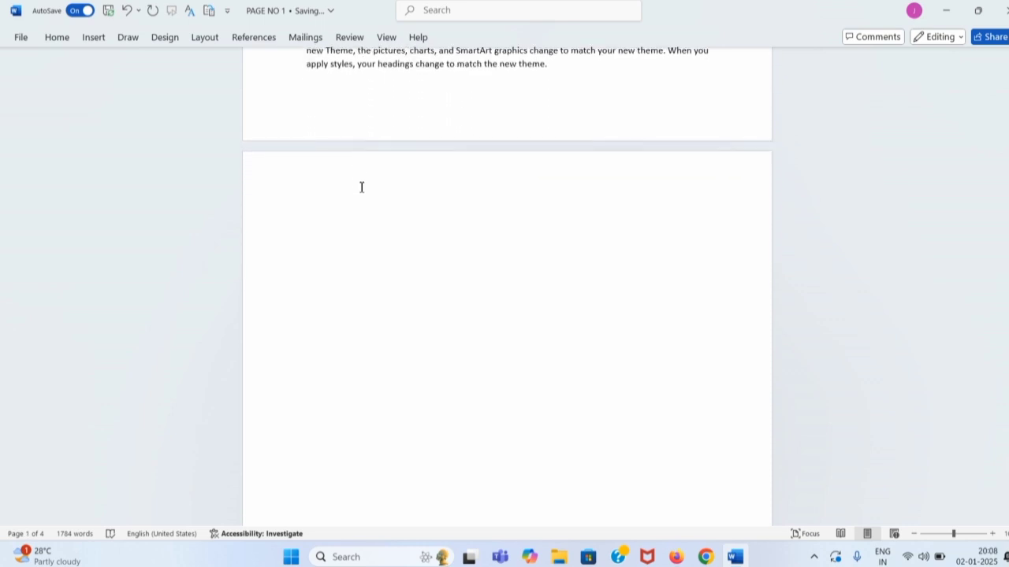
Delete the remaining blank page so that PAGE NO:2 directly follows the first text page
{"action": "right_click", "coordinate": [353, 264]}
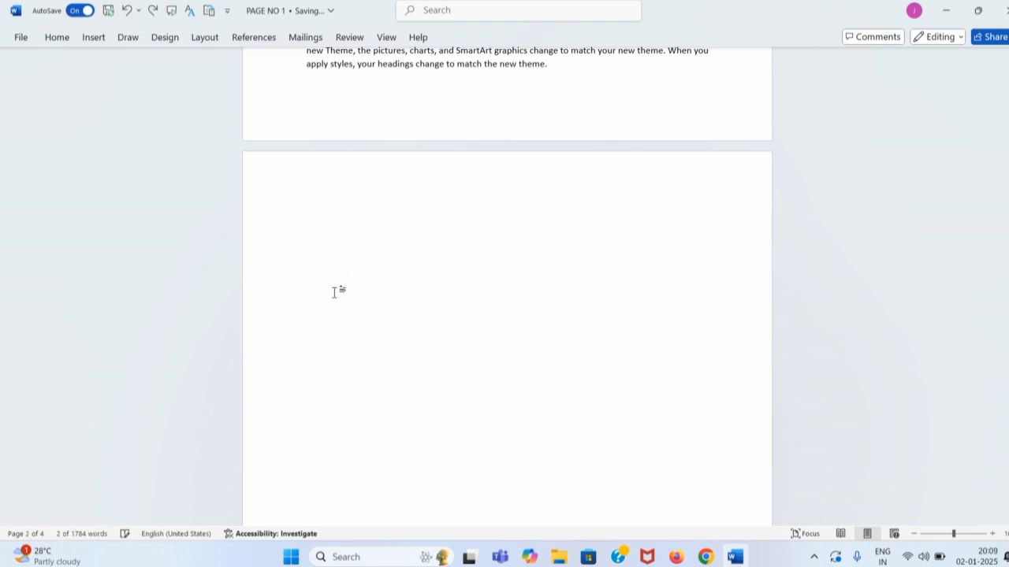
{"action": "scroll", "coordinate": [394, 316], "scroll_direction": "down", "scroll_amount": 1}
{"action": "scroll", "coordinate": [427, 329], "scroll_direction": "down", "scroll_amount": 2}
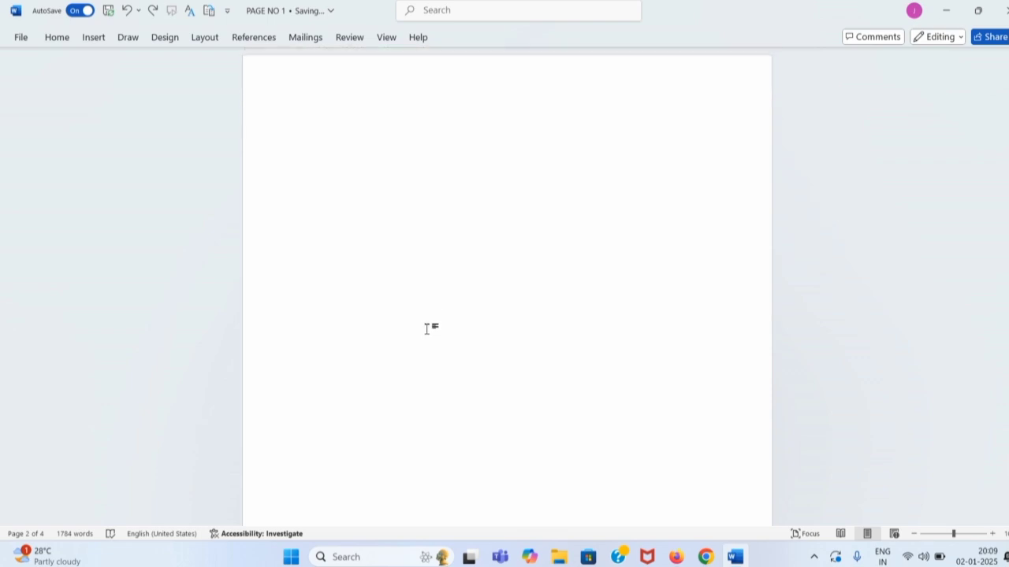
{"action": "left_click", "coordinate": [414, 269]}
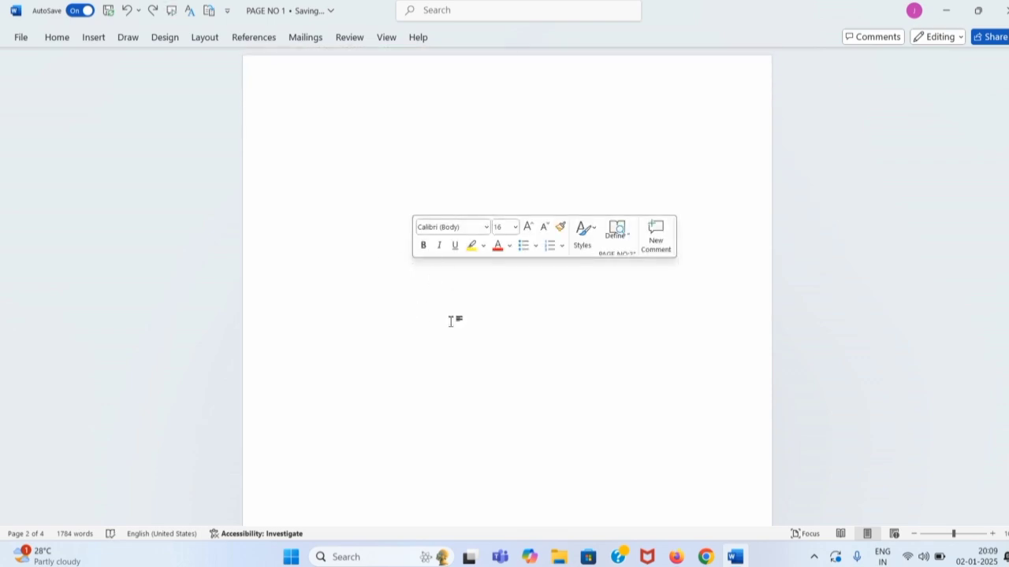
{"action": "scroll", "coordinate": [450, 333], "scroll_direction": "up", "scroll_amount": 6}
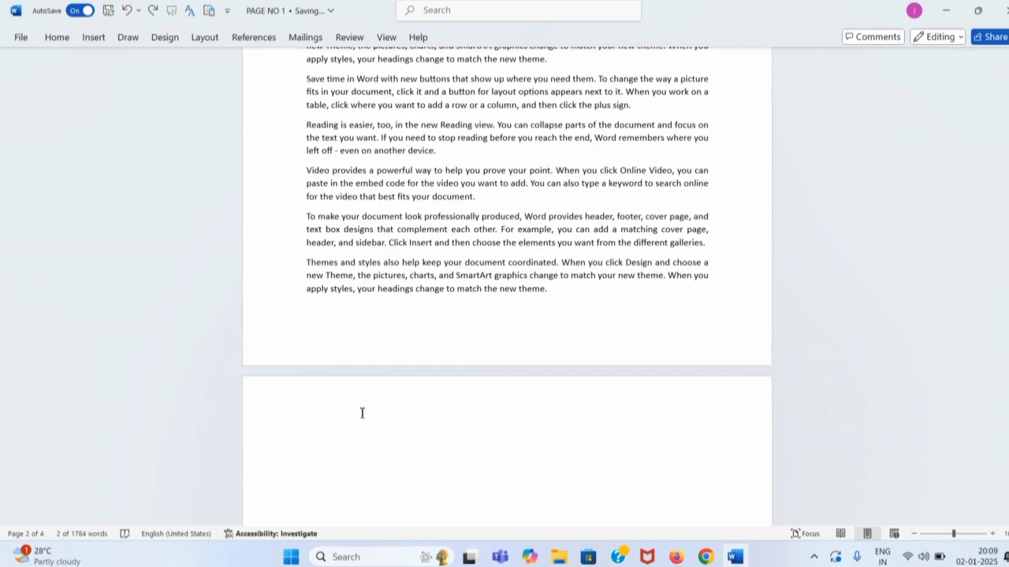
{"action": "double_click", "coordinate": [360, 413]}
{"action": "scroll", "coordinate": [354, 479], "scroll_direction": "down", "scroll_amount": 3}
{"action": "double_click", "coordinate": [340, 315]}
{"action": "double_click", "coordinate": [341, 315]}
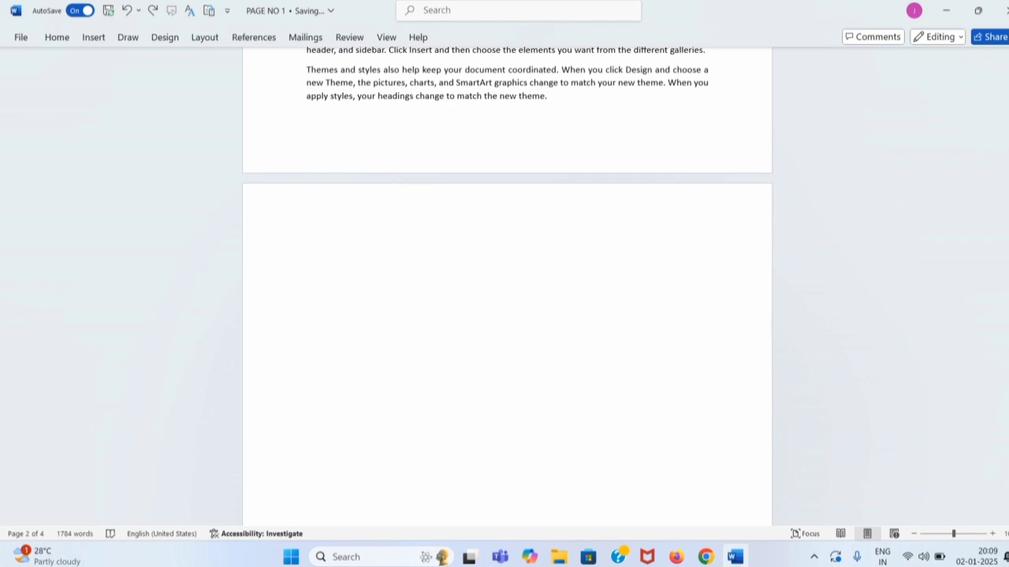
{"action": "key", "text": "BackSpace"}
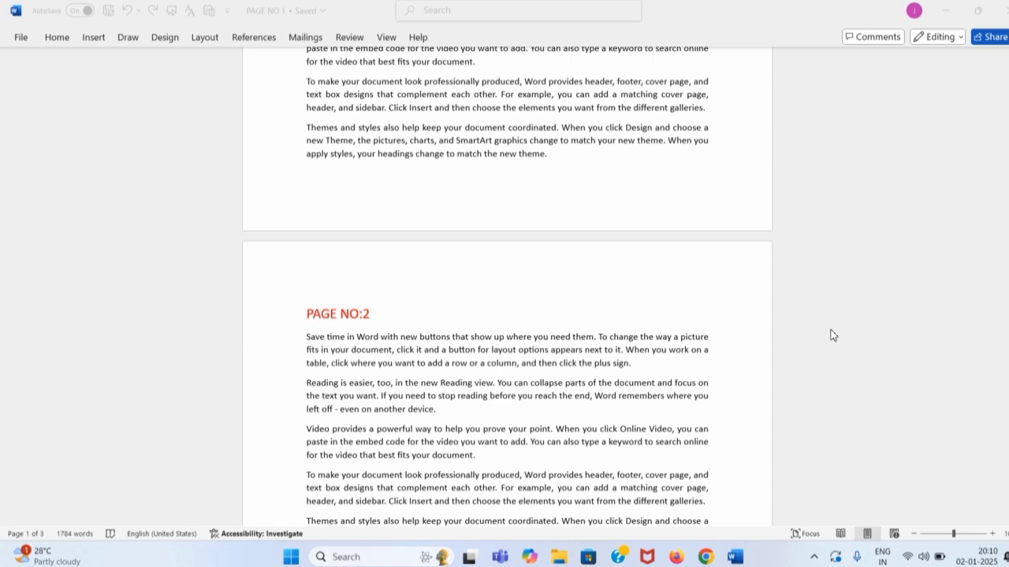
{"action": "left_click", "coordinate": [623, 306]}
{"action": "left_click", "coordinate": [623, 305]}
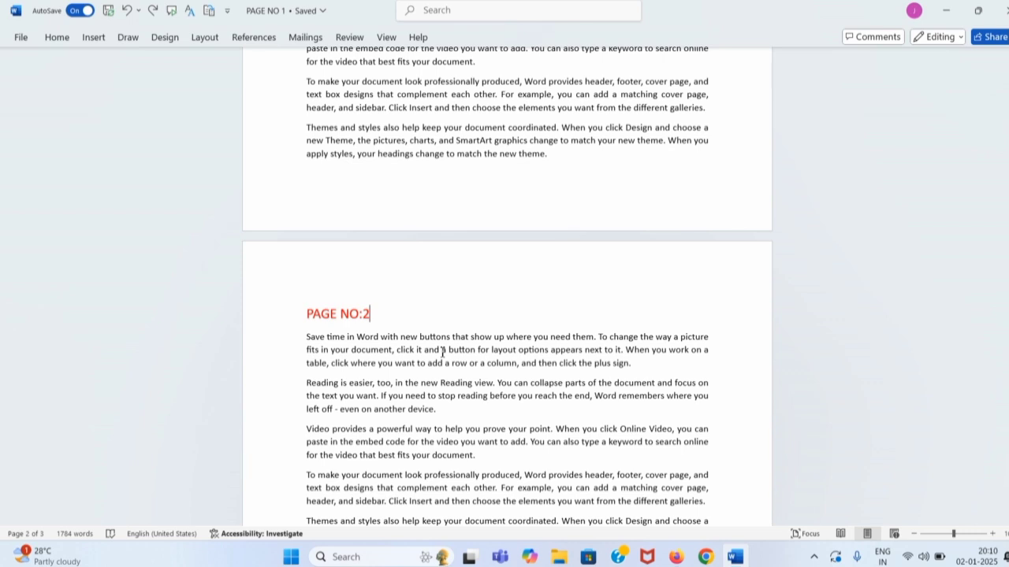
{"action": "scroll", "coordinate": [477, 356], "scroll_direction": "up", "scroll_amount": 7}
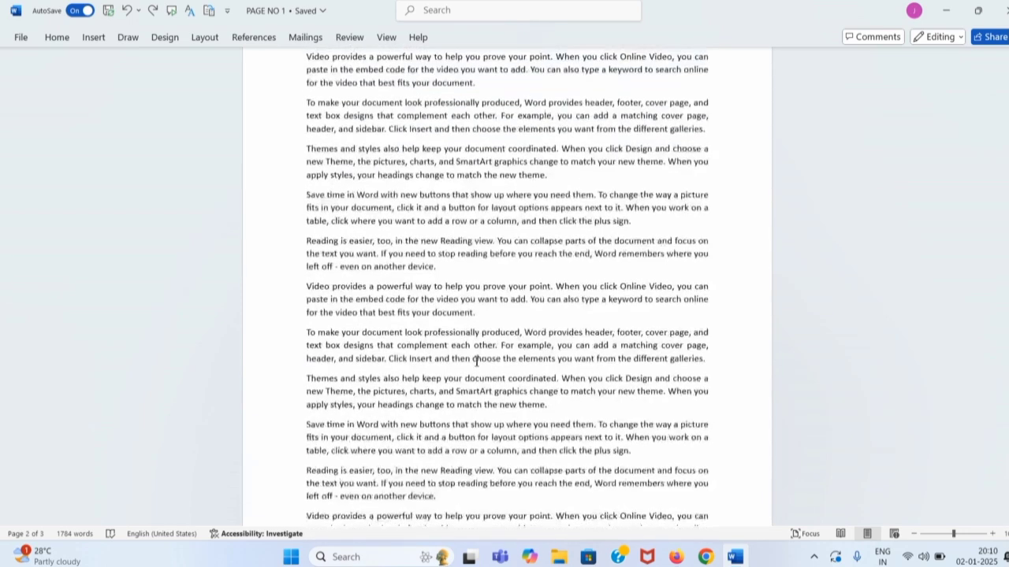
{"action": "scroll", "coordinate": [372, 159], "scroll_direction": "down", "scroll_amount": 6}
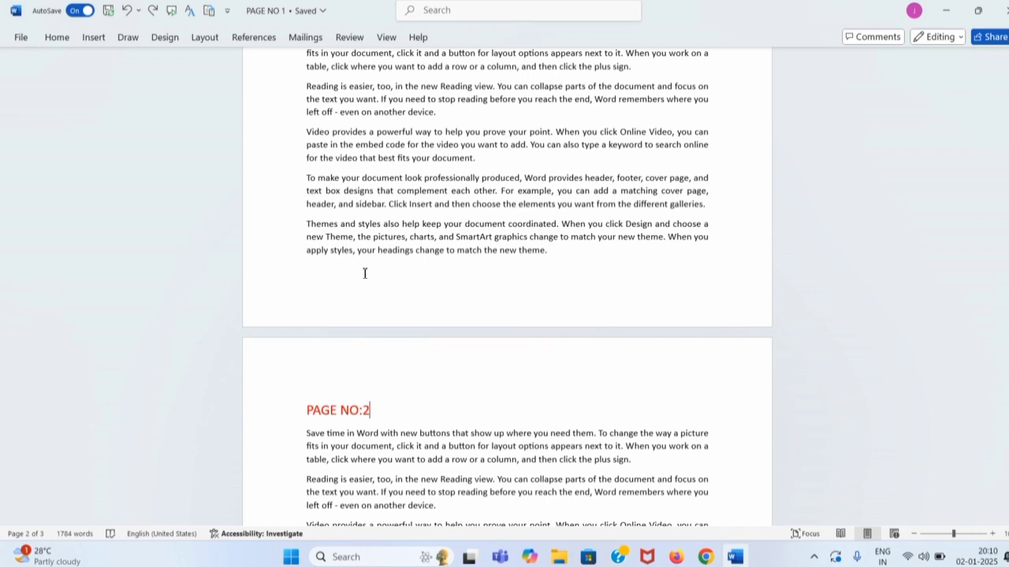
Insert a blank page after the final paragraph of the first text page
{"action": "left_click", "coordinate": [557, 254]}
{"action": "type", "text": "Save time in Word with new buttons that show up where you need them. To change the way a picture fits in your document, click it and a button for layout options appears next to it. When you work on a table, click where you want to add a row or a column, and then click the plus sign. Reading is easier, too, in the new Reading view. You can collapse parts of the document and focus on the text you want. If you need to stop reading before you reach the end, Word remembers where you left off - even on another device. Video provides a powerful way to help you prove your point. When you click Online Video, you can paste in the embed code for the video you want to add. You can also type a keyword to search online for the video that best fits your document. To make your document look professionally produced, Word provides header, footer, cover page, and text box designs that complement each other. For example, you can add a matching cover page, header, and sidebar. Click Insert and then choose the elements you want from the different galleries. Themes and styles also help keep your document coordinated. When you click Design and choose a new Theme, the pictures, charts, and SmartArt graphics change to match your new theme. When you apply styles, your headings change to match the new theme."}
{"action": "scroll", "coordinate": [479, 241], "scroll_direction": "down", "scroll_amount": 5}
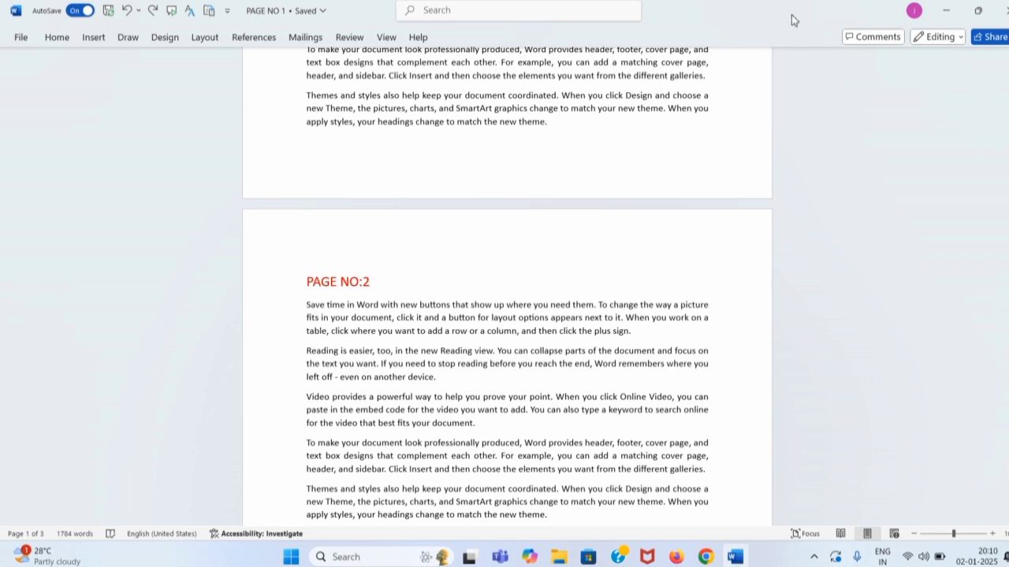
{"action": "left_click", "coordinate": [93, 39]}
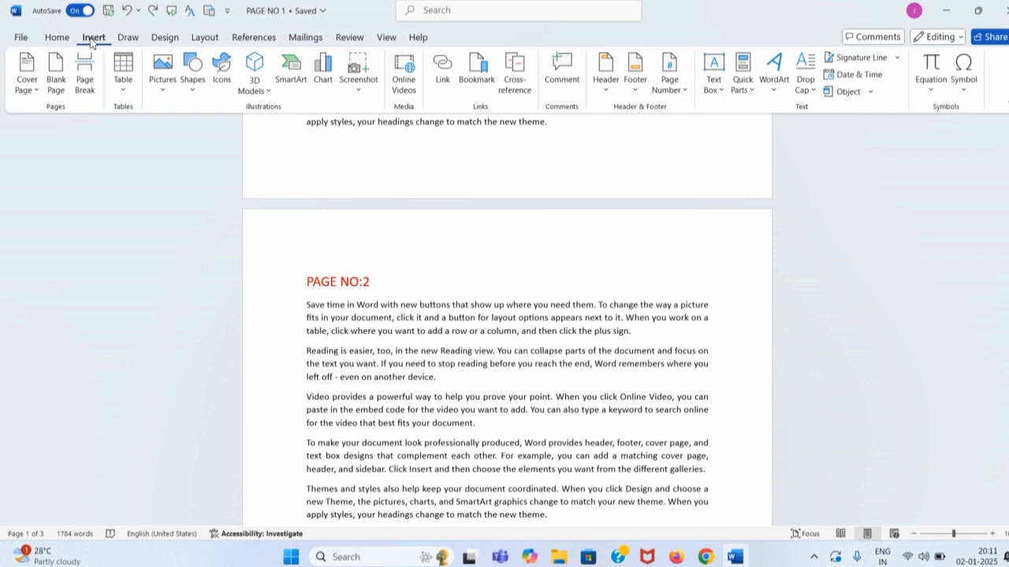
{"action": "left_click", "coordinate": [296, 180]}
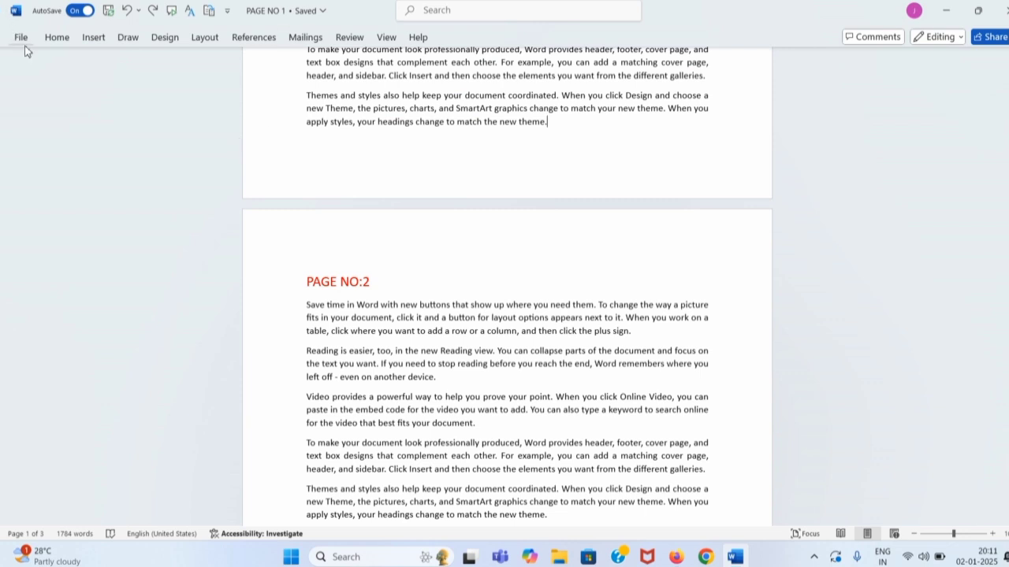
{"action": "left_click", "coordinate": [94, 37]}
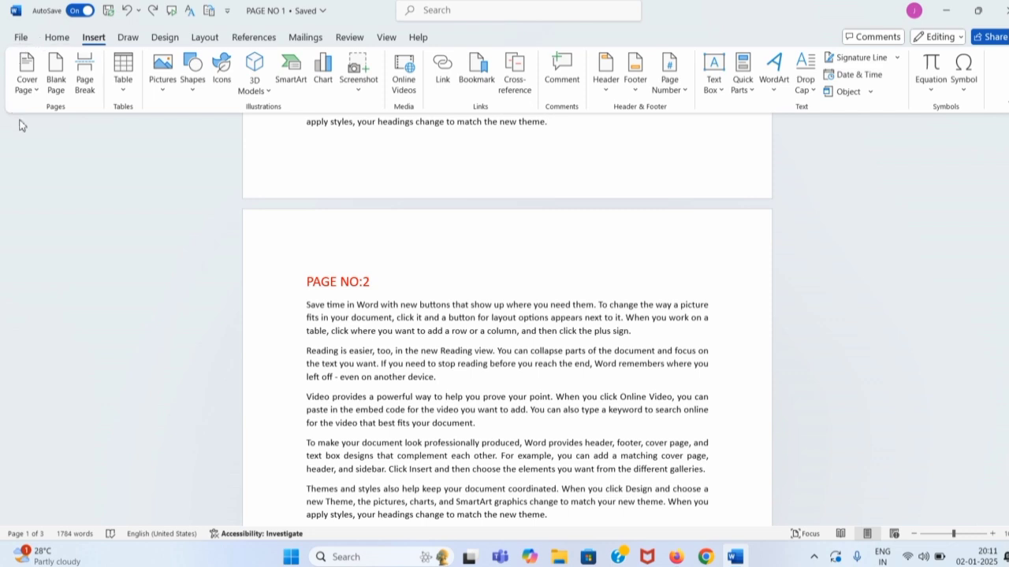
{"action": "left_click", "coordinate": [54, 85]}
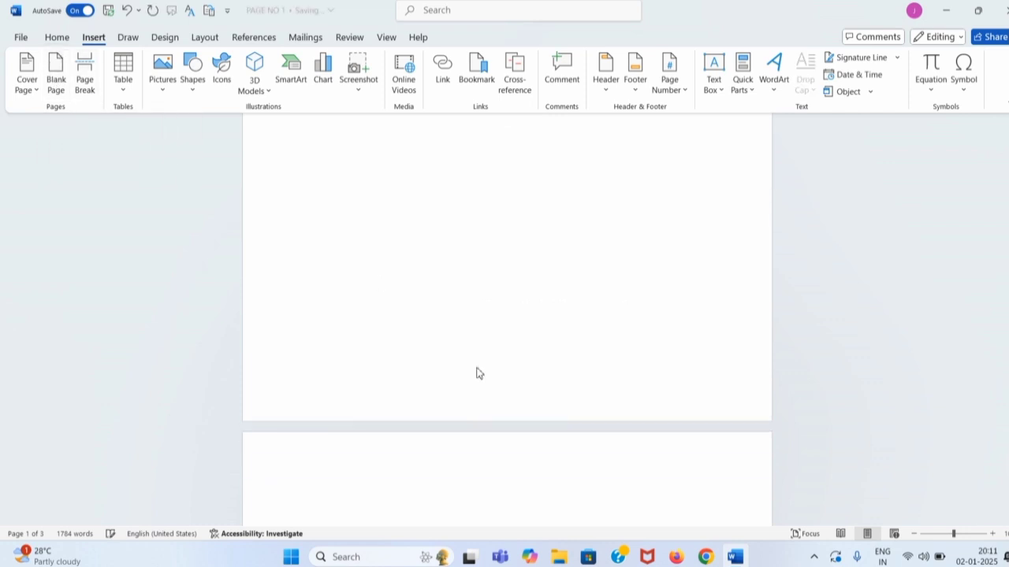
Check the pages between the first text page and PAGE NO:2, and undo the blank page insertion
{"action": "scroll", "coordinate": [525, 494], "scroll_direction": "up", "scroll_amount": 5}
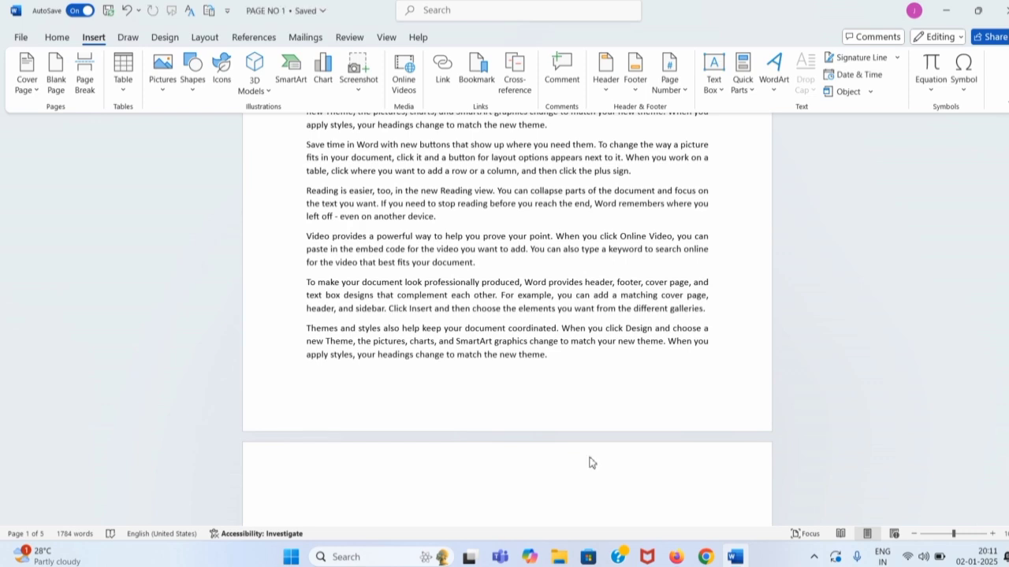
{"action": "scroll", "coordinate": [591, 461], "scroll_direction": "down", "scroll_amount": 5}
{"action": "scroll", "coordinate": [587, 441], "scroll_direction": "down", "scroll_amount": 5}
{"action": "scroll", "coordinate": [588, 441], "scroll_direction": "up", "scroll_amount": 3}
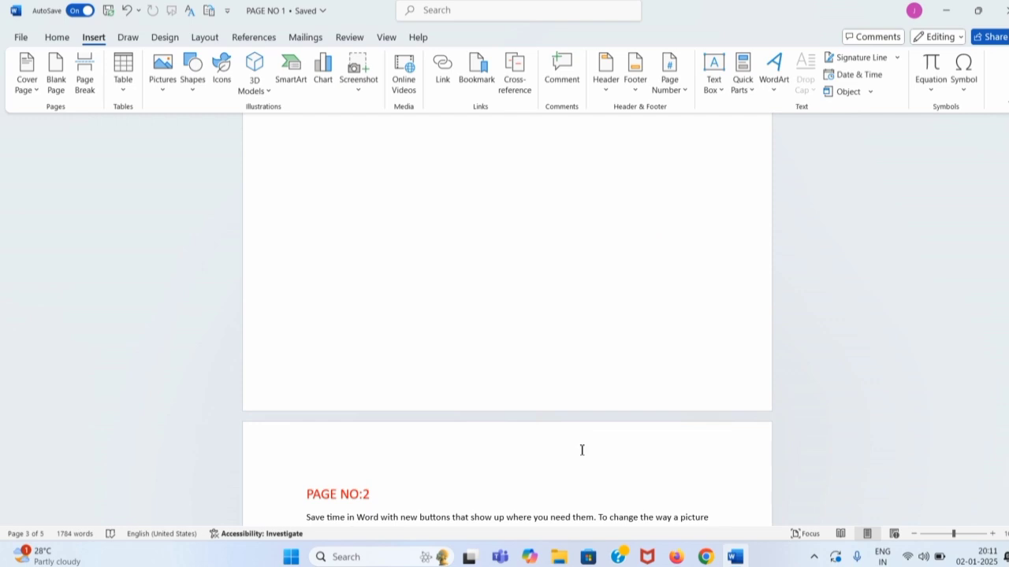
{"action": "key", "text": "ctrl+z"}
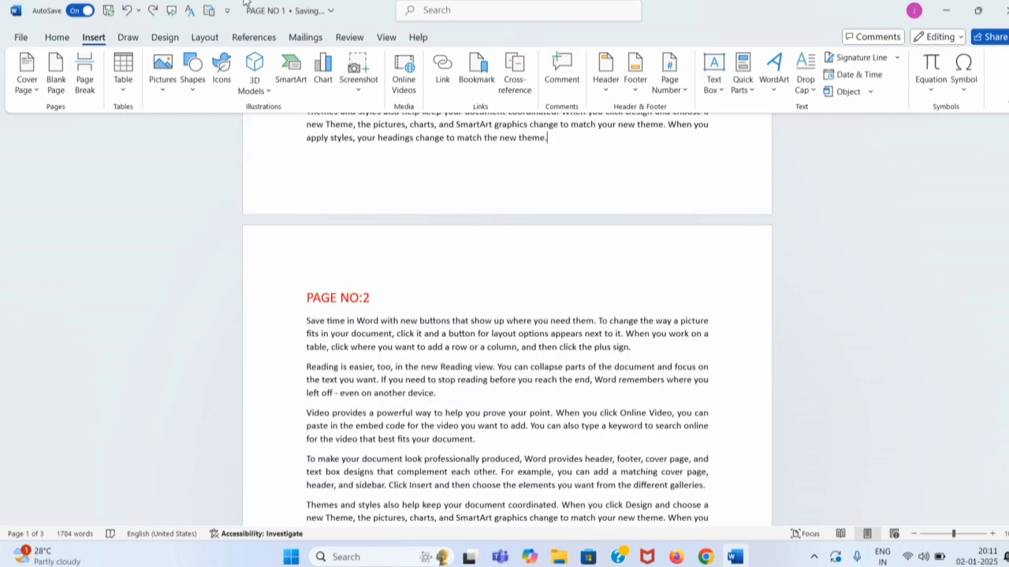
Insert a blank page directly before the PAGE NO:2 heading
{"action": "left_click", "coordinate": [95, 40]}
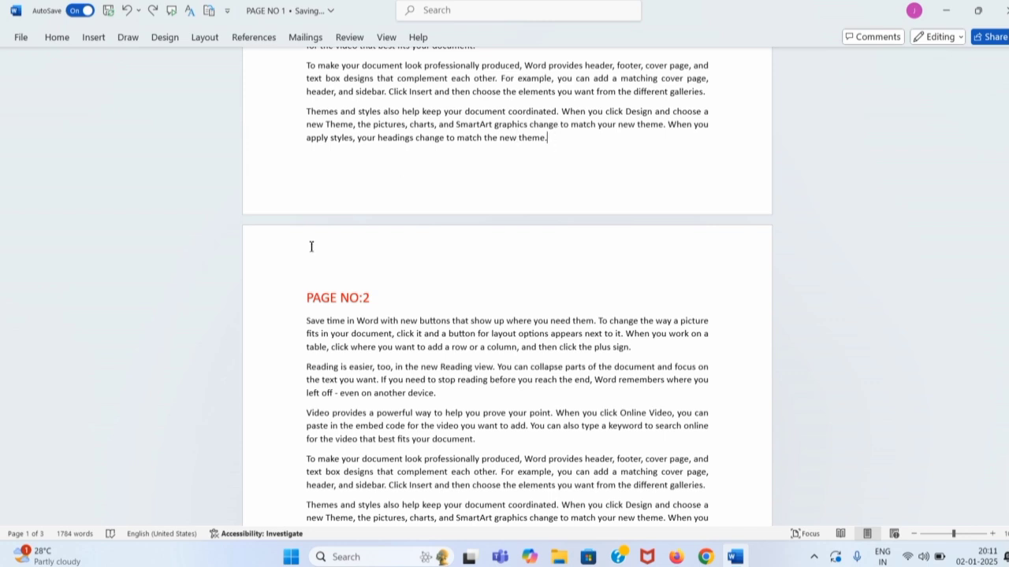
{"action": "left_click", "coordinate": [305, 300]}
{"action": "left_click", "coordinate": [96, 38]}
{"action": "left_click", "coordinate": [56, 75]}
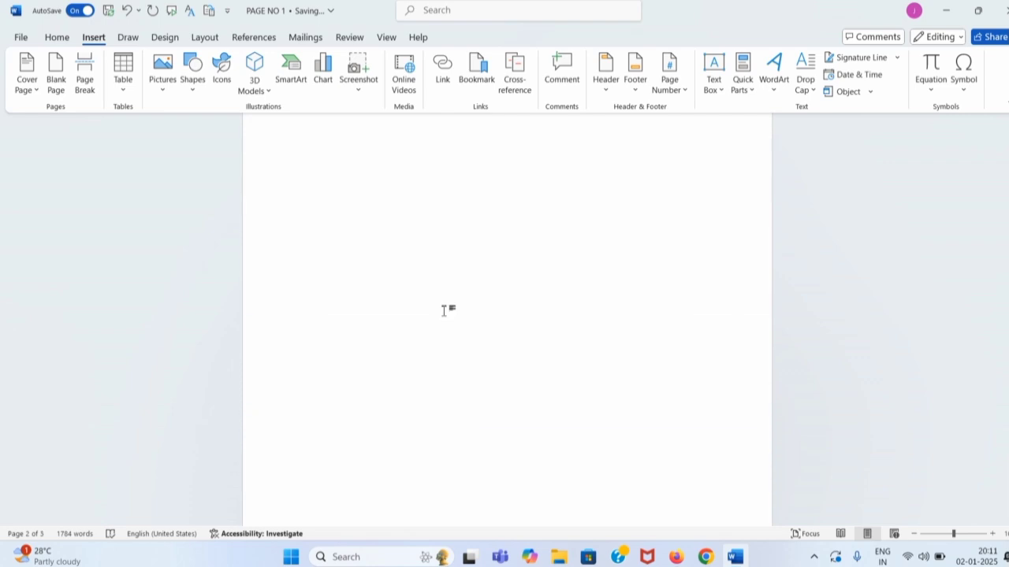
Insert another blank page directly after the PAGE NO:2 heading, separating it from its body text
{"action": "scroll", "coordinate": [445, 311], "scroll_direction": "up", "scroll_amount": 3}
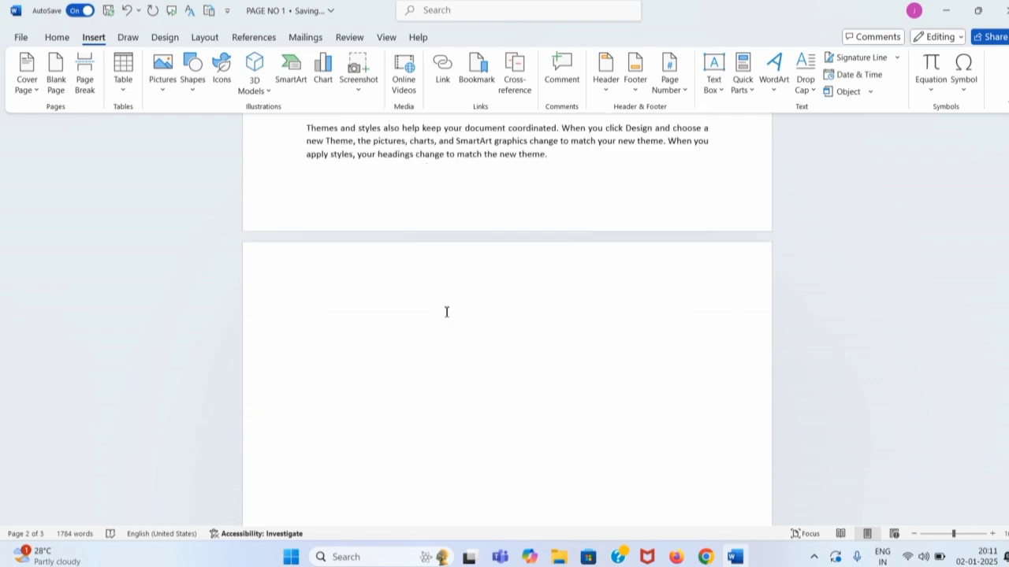
{"action": "scroll", "coordinate": [448, 310], "scroll_direction": "down", "scroll_amount": 3}
{"action": "scroll", "coordinate": [447, 315], "scroll_direction": "down", "scroll_amount": 10}
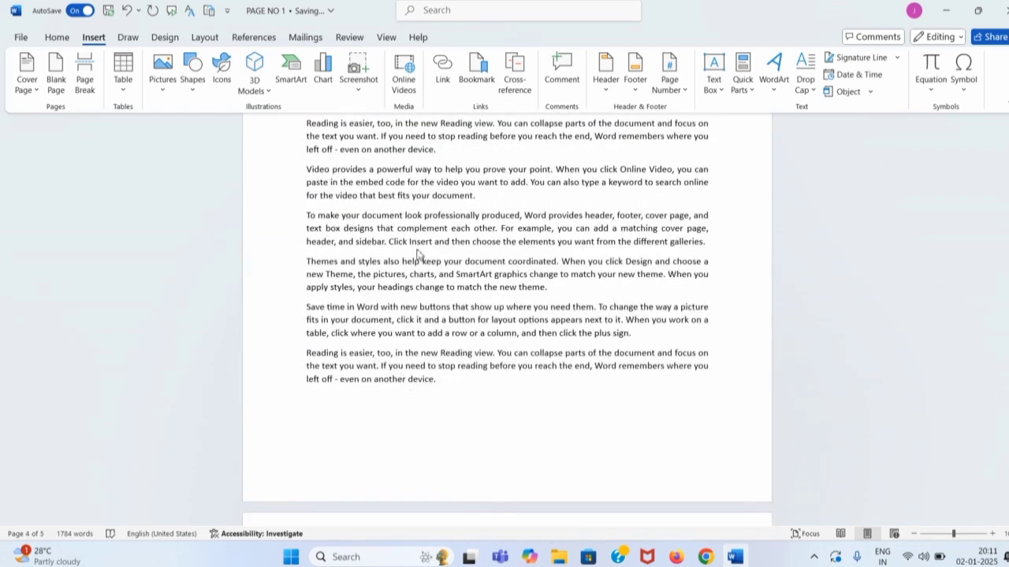
{"action": "scroll", "coordinate": [417, 255], "scroll_direction": "up", "scroll_amount": 3}
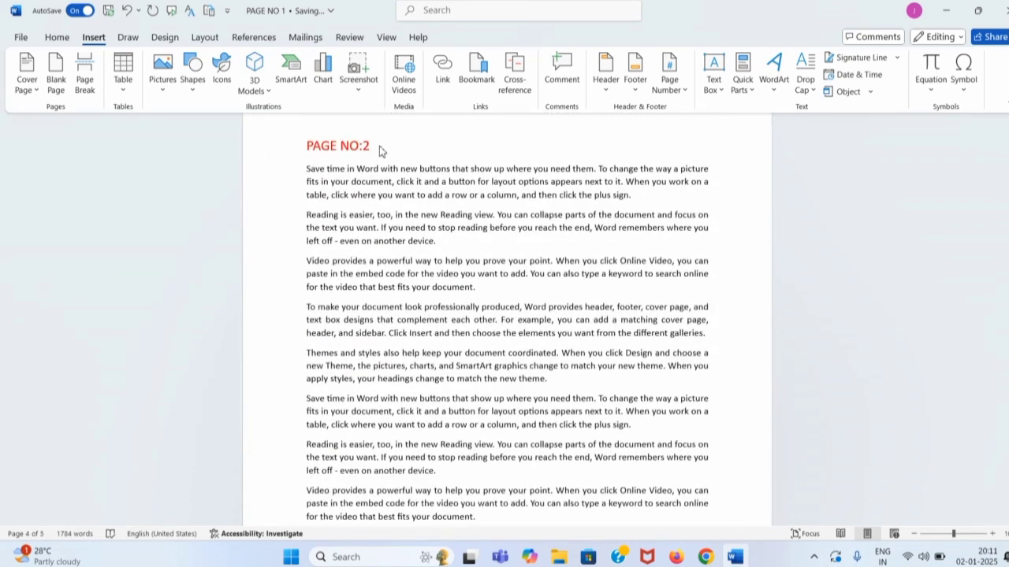
{"action": "left_click", "coordinate": [371, 146]}
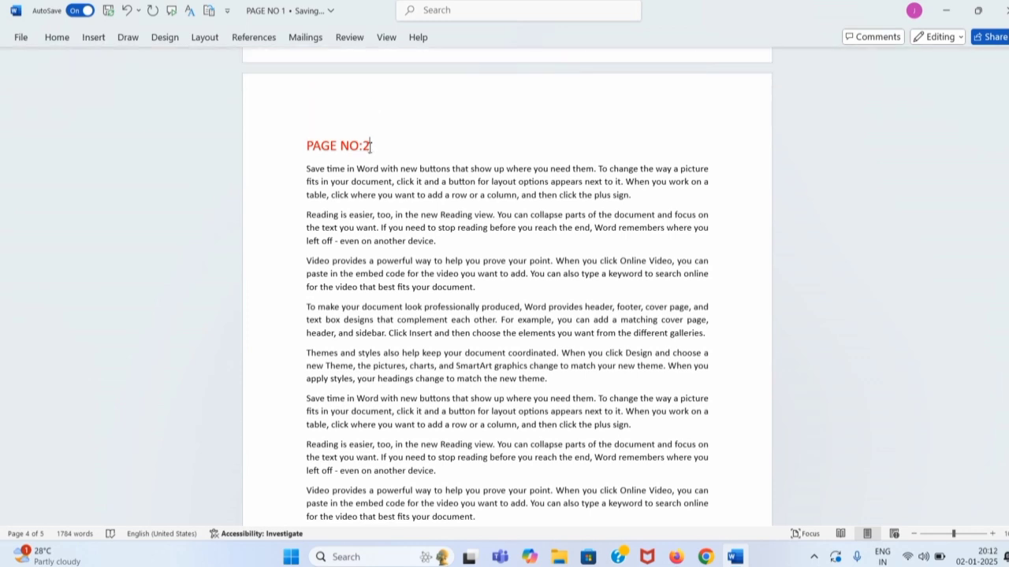
{"action": "left_click", "coordinate": [88, 38]}
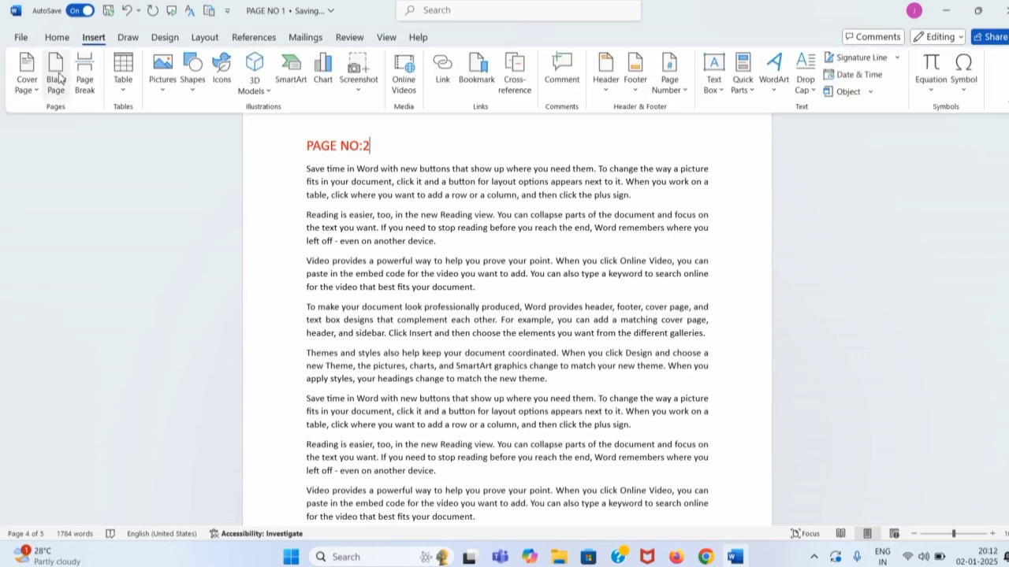
{"action": "left_click", "coordinate": [61, 79]}
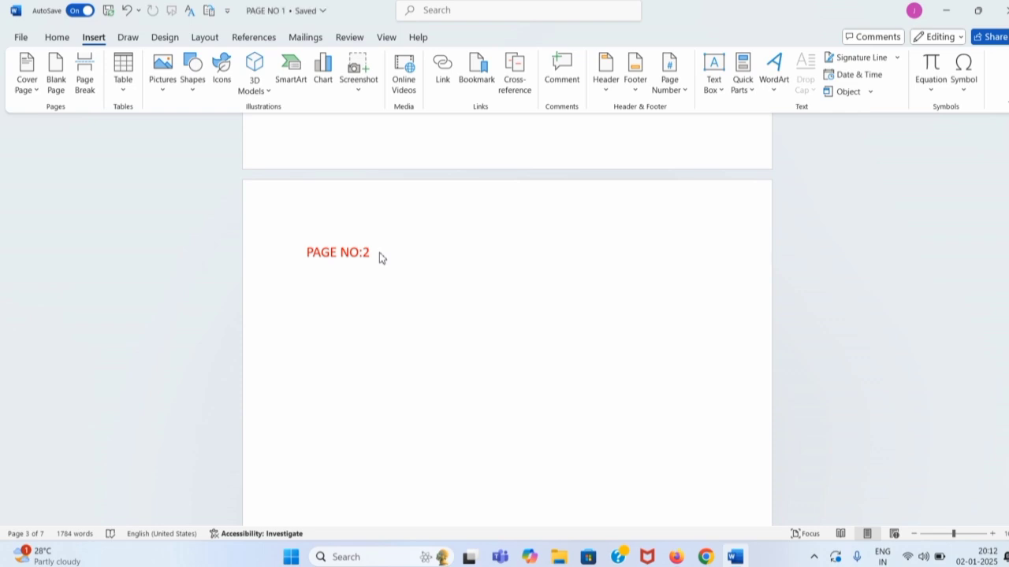
Undo the blank page insertions before and after the PAGE NO:2 heading
{"action": "scroll", "coordinate": [379, 254], "scroll_direction": "down", "scroll_amount": 16}
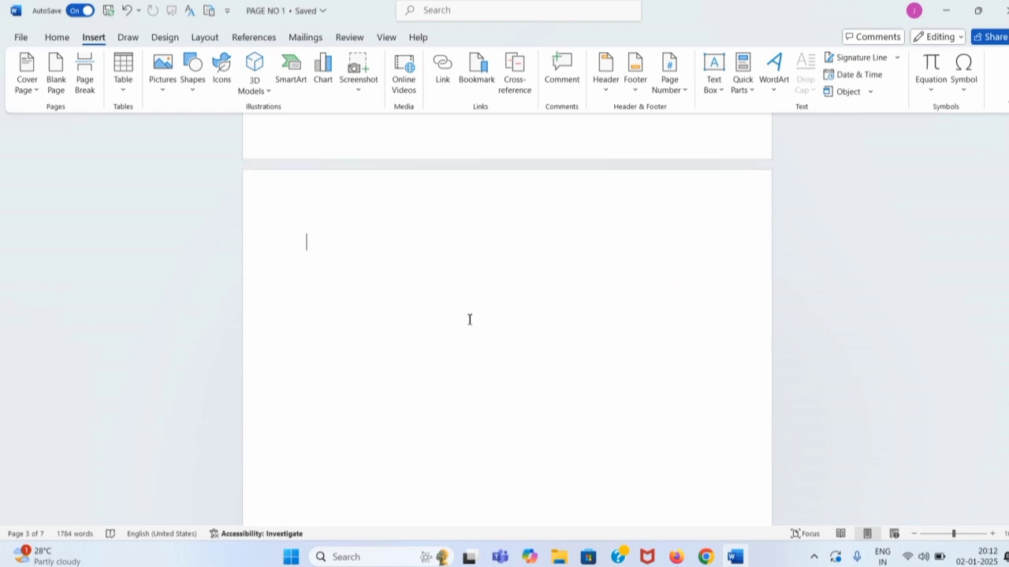
{"action": "key", "text": "ctrl+z"}
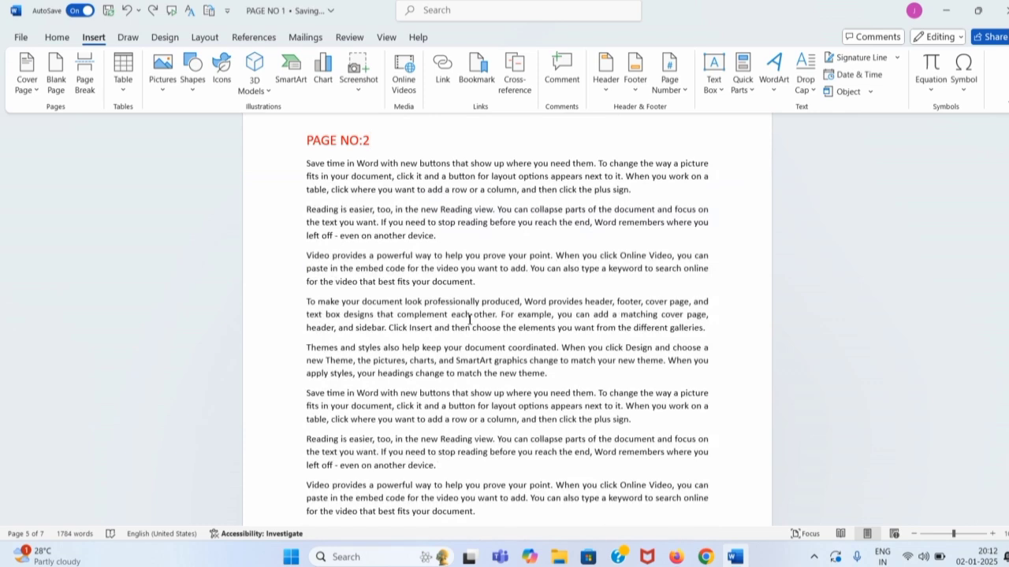
{"action": "scroll", "coordinate": [744, 470], "scroll_direction": "up", "scroll_amount": 4}
{"action": "scroll", "coordinate": [743, 470], "scroll_direction": "up", "scroll_amount": 4}
{"action": "scroll", "coordinate": [745, 465], "scroll_direction": "down", "scroll_amount": 8}
{"action": "scroll", "coordinate": [743, 473], "scroll_direction": "up", "scroll_amount": 4}
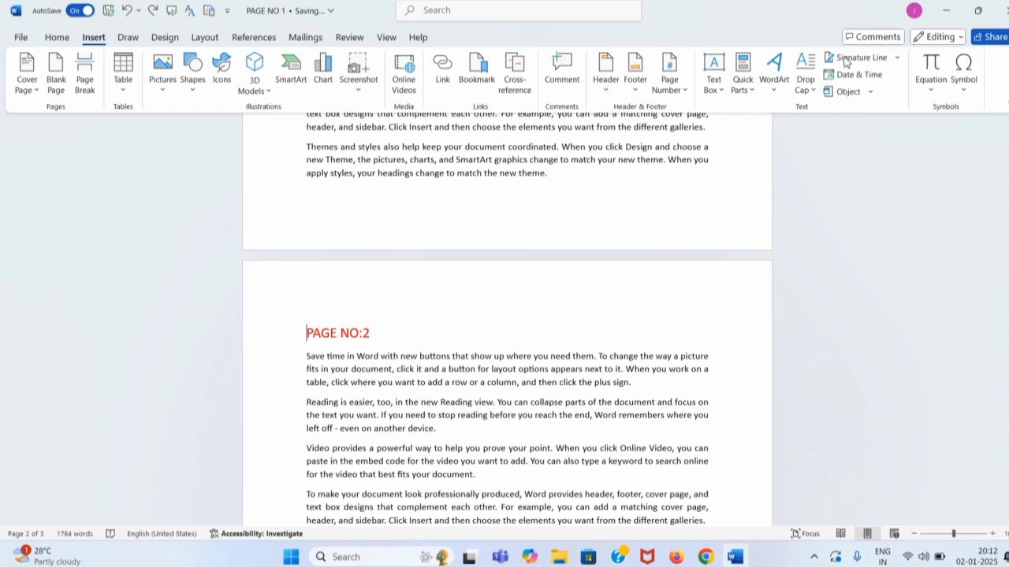
{"action": "left_click", "coordinate": [553, 179]}
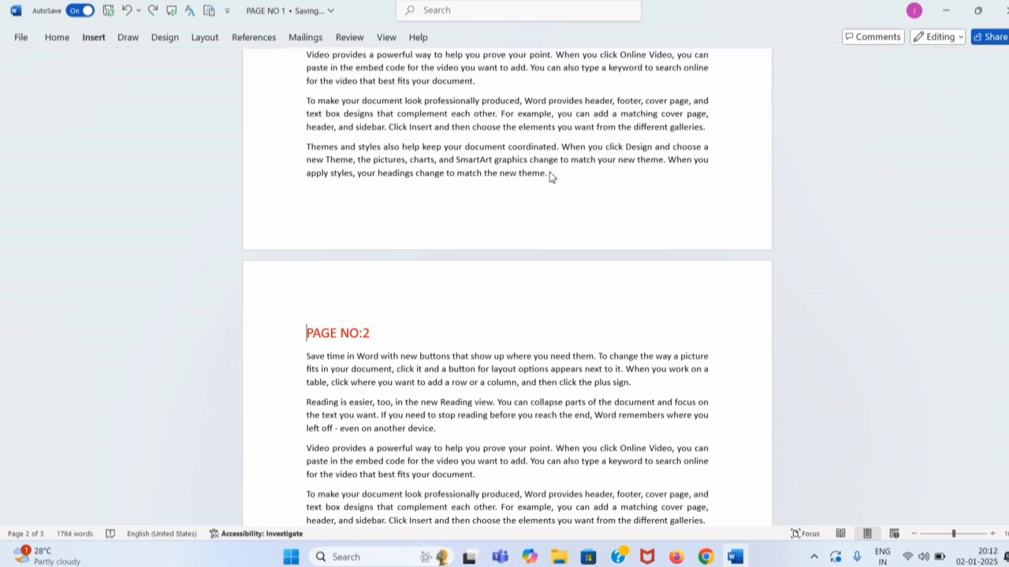
{"action": "left_click", "coordinate": [93, 37]}
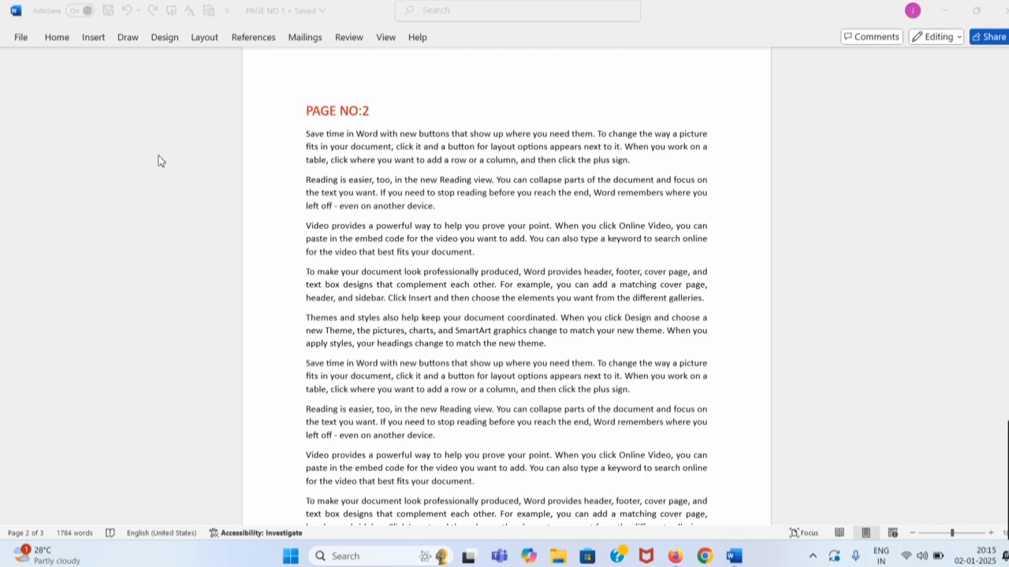
Try deleting the break before the PAGE NO:2 heading to join it to the first page's text, and undo the changes
{"action": "left_click", "coordinate": [304, 114]}
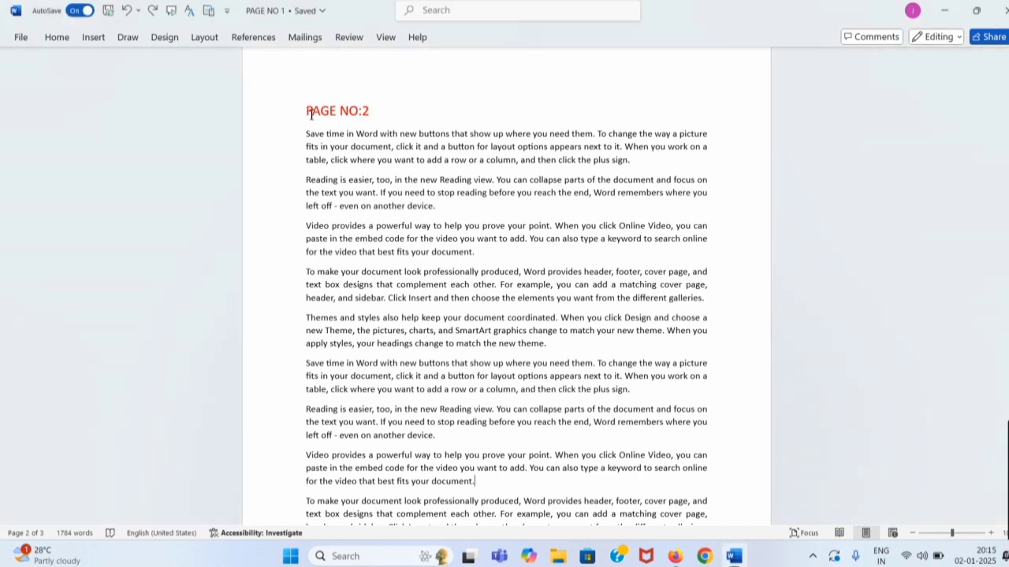
{"action": "key", "text": "BackSpace"}
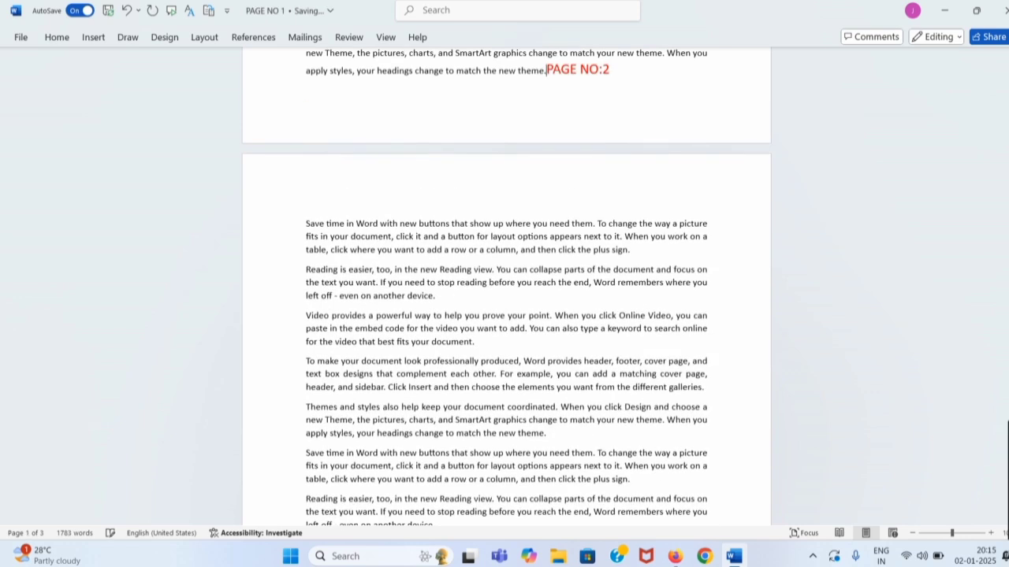
{"action": "key", "text": "Delete"}
{"action": "key", "text": "ctrl+z"}
{"action": "key", "text": "ctrl+z"}
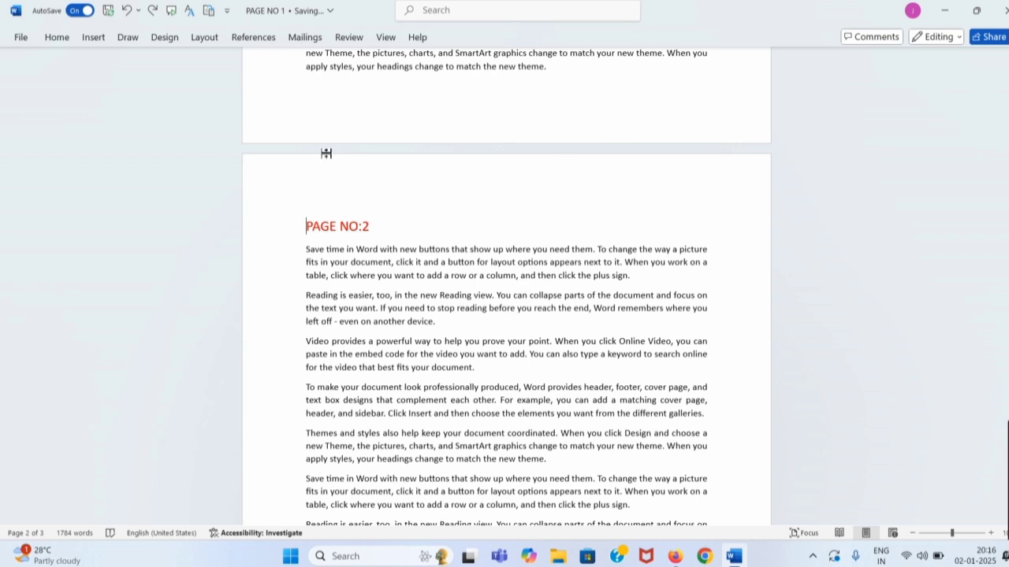
Apply a bullet to the "To make your document look professionally produced" paragraph under PAGE NO:2, and undo it
{"action": "scroll", "coordinate": [401, 236], "scroll_direction": "down", "scroll_amount": 1}
{"action": "left_click", "coordinate": [356, 184]}
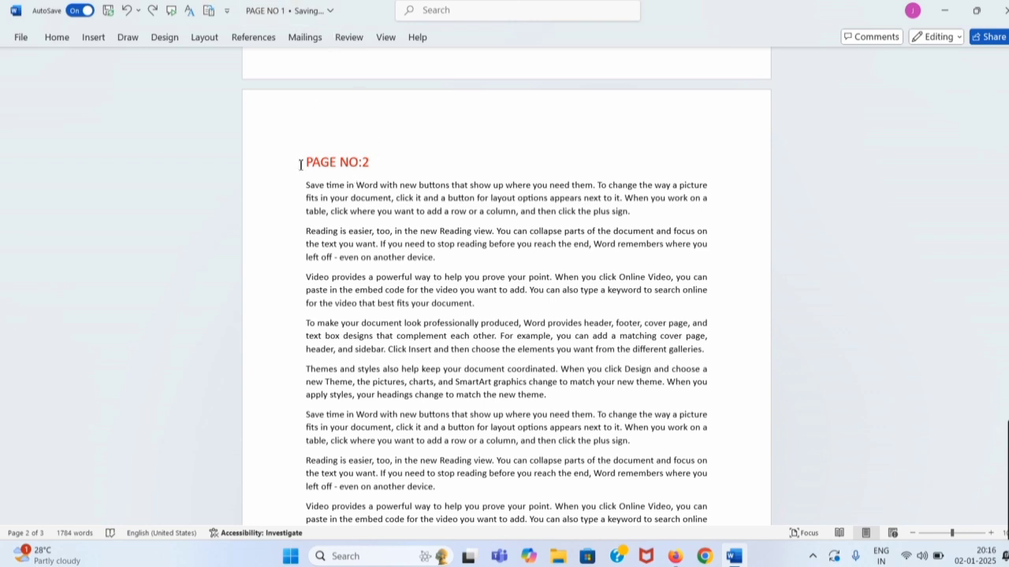
{"action": "scroll", "coordinate": [468, 266], "scroll_direction": "down", "scroll_amount": 3}
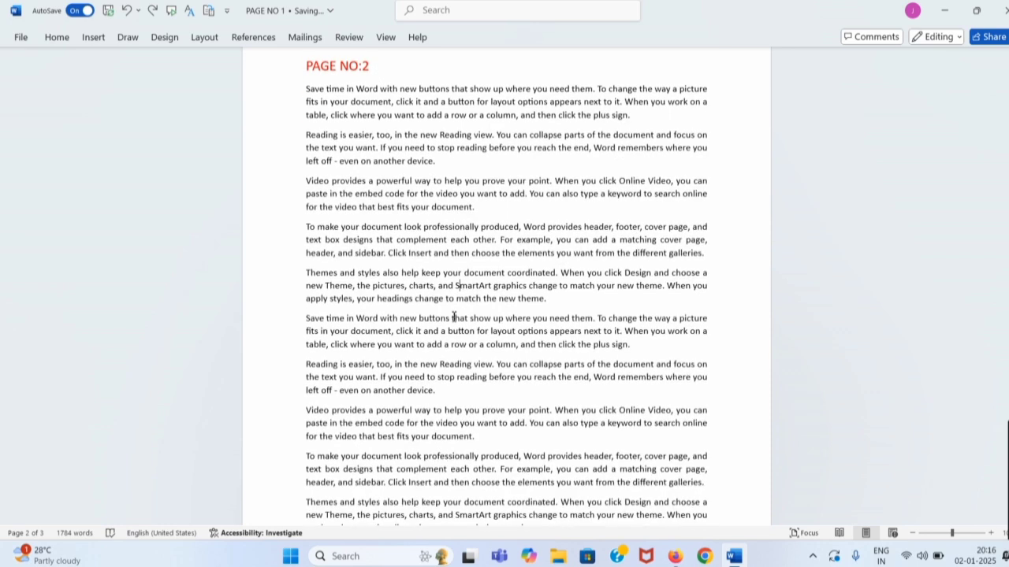
{"action": "left_click", "coordinate": [293, 241]}
{"action": "left_click", "coordinate": [432, 201]}
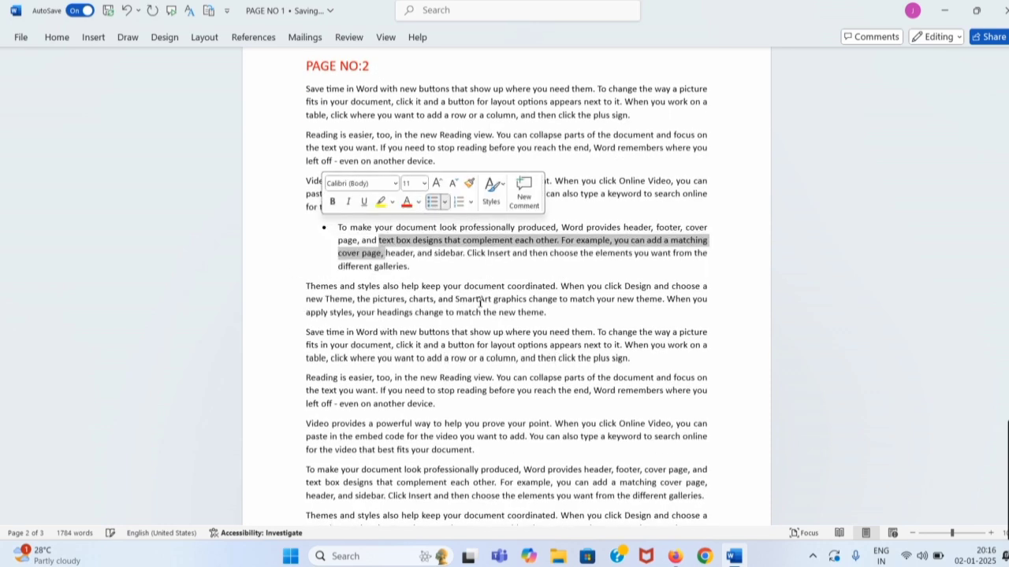
{"action": "key", "text": "ctrl+z"}
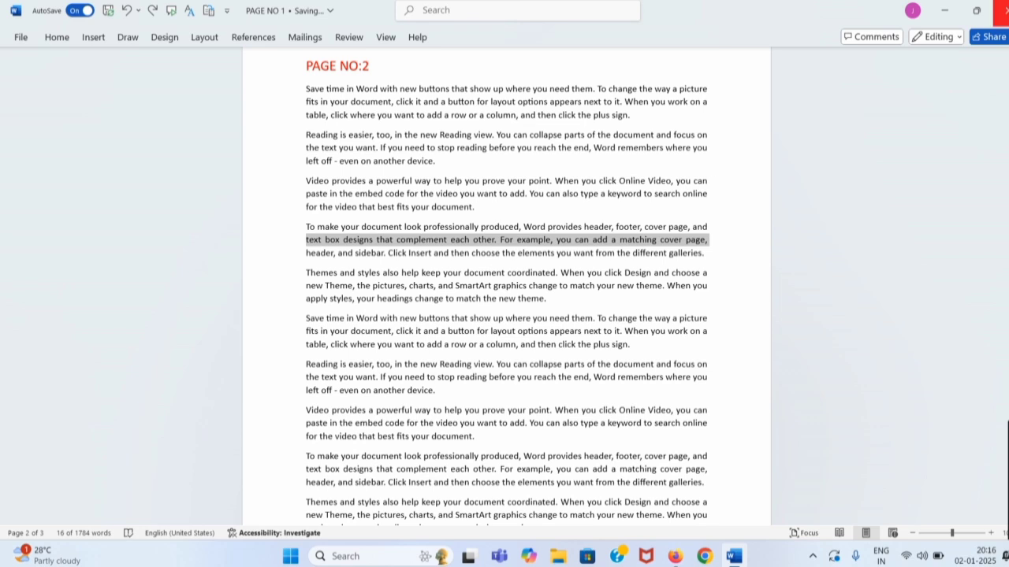
{"action": "left_click", "coordinate": [527, 164]}
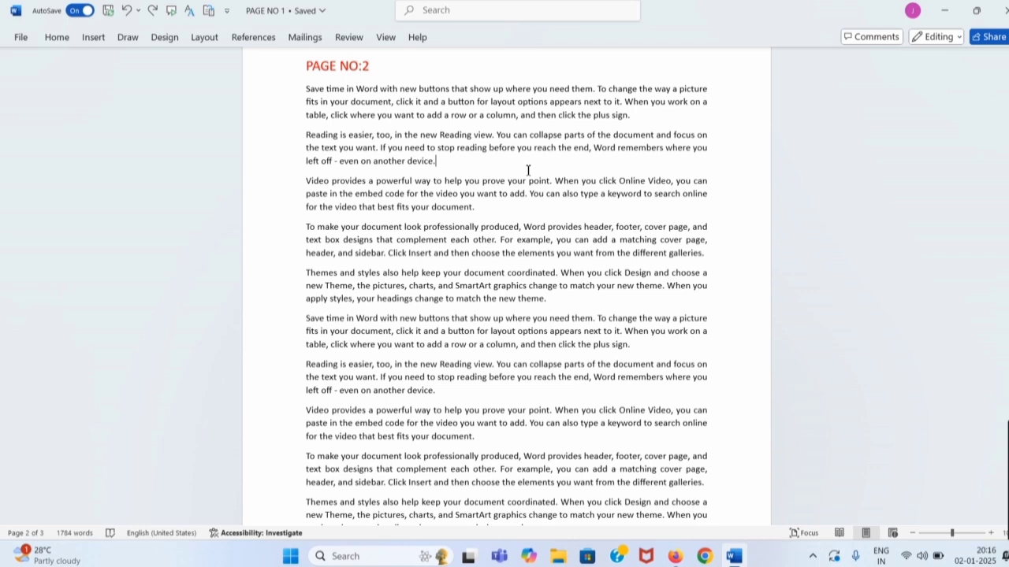
{"action": "scroll", "coordinate": [528, 170], "scroll_direction": "down", "scroll_amount": 3}
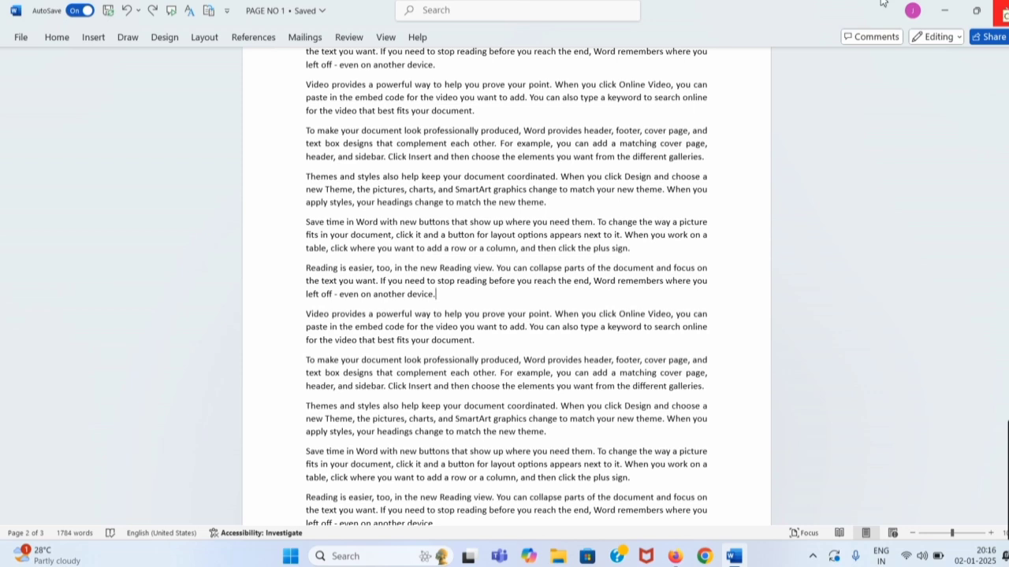
Place the text cursor at the end of a "Reading is easier" paragraph and open the On-Screen Keyboard app
{"action": "left_click", "coordinate": [455, 297]}
{"action": "left_click", "coordinate": [372, 554]}
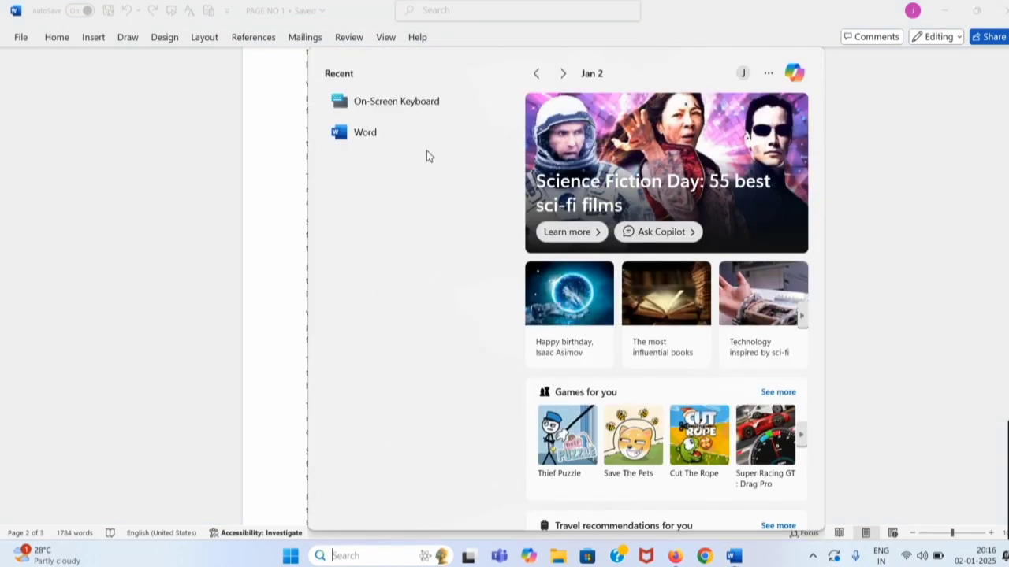
{"action": "left_click", "coordinate": [420, 102]}
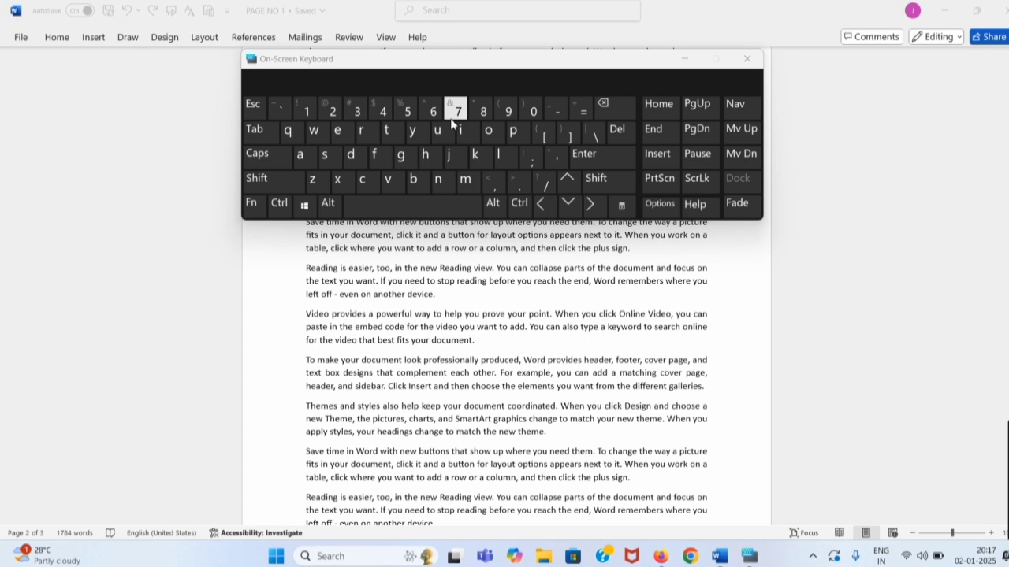
Open the Go To dialog for pages with the On-Screen Keyboard's key combination, and close the keyboard
{"action": "left_click", "coordinate": [279, 204]}
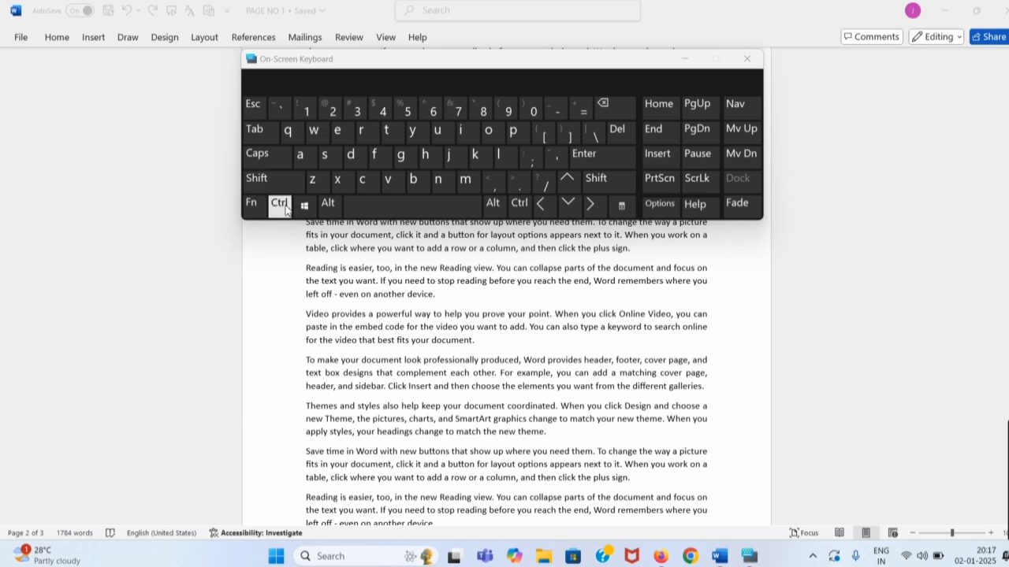
{"action": "left_click", "coordinate": [402, 156]}
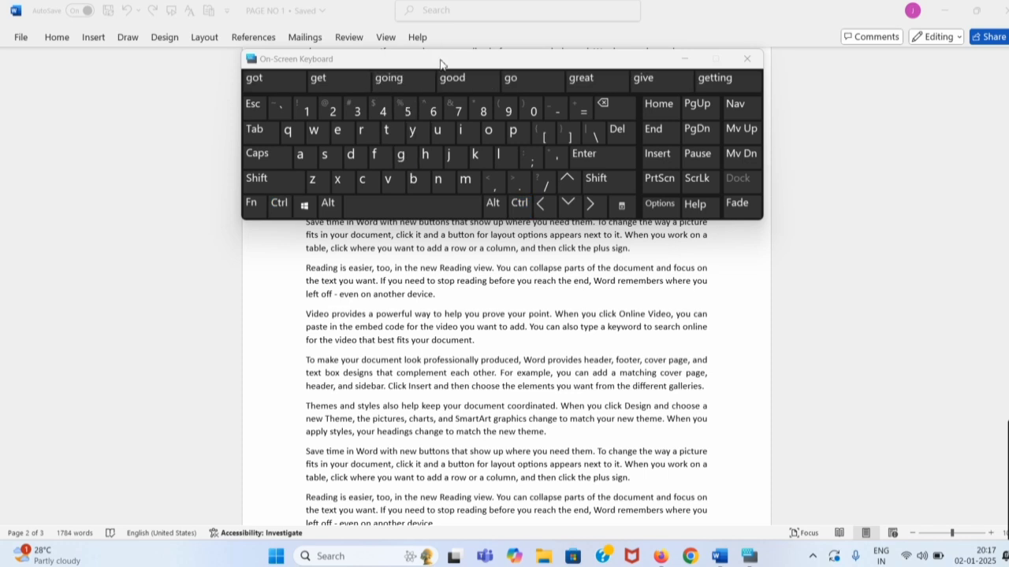
{"action": "left_click_drag", "start_coordinate": [441, 65], "coordinate": [450, 146]}
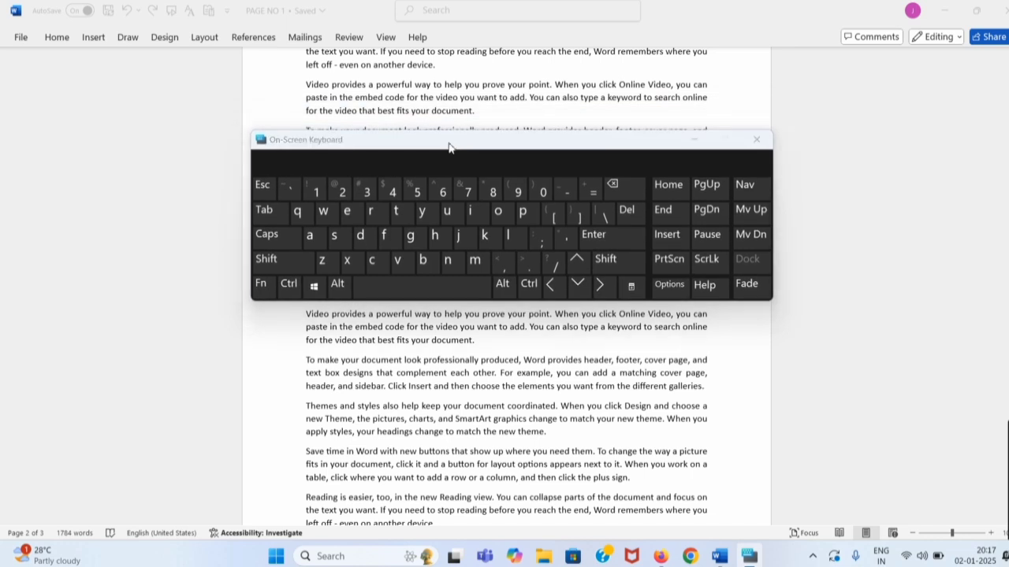
{"action": "left_click", "coordinate": [289, 283]}
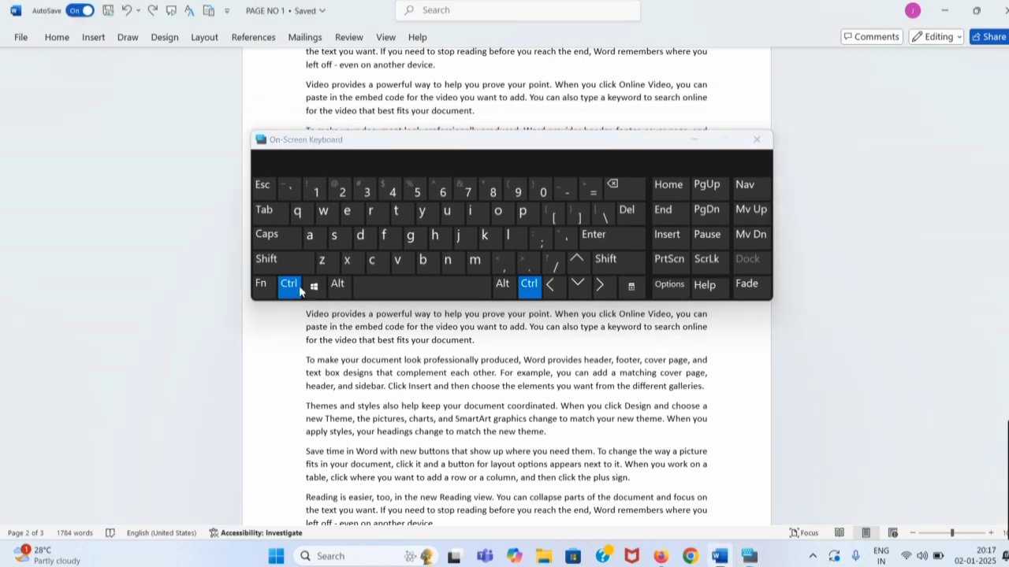
{"action": "left_click", "coordinate": [410, 238]}
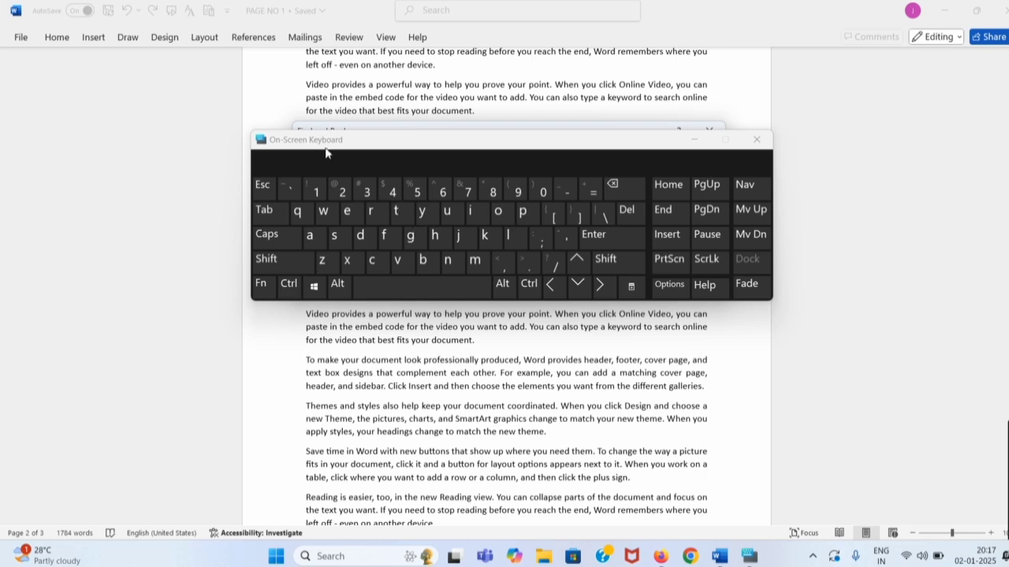
{"action": "left_click", "coordinate": [288, 287]}
{"action": "left_click", "coordinate": [411, 238]}
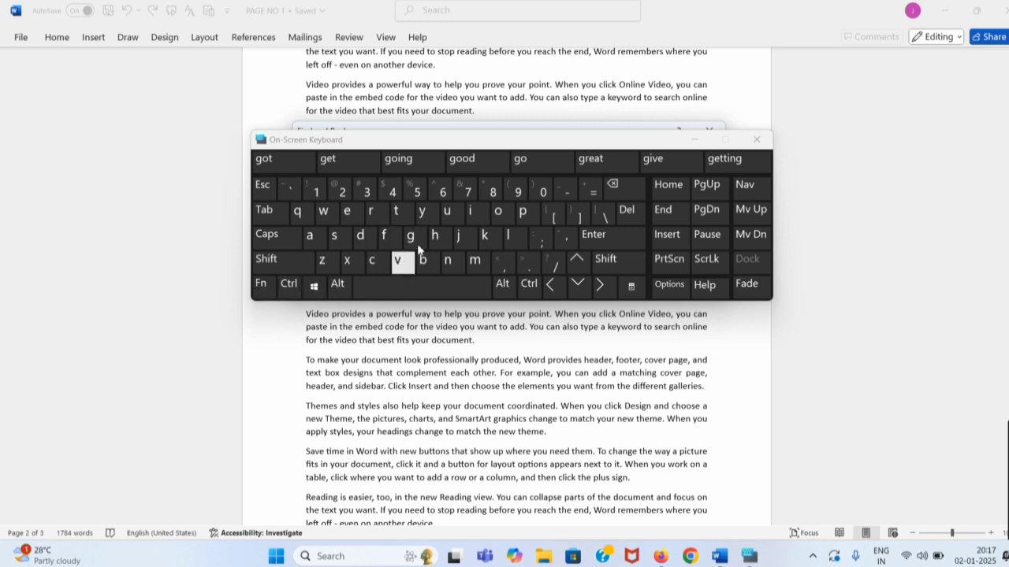
{"action": "left_click", "coordinate": [768, 146]}
Clear the page number entry and set Page as the Go To target, briefly choosing Bookmark first
{"action": "key", "text": "BackSpace"}
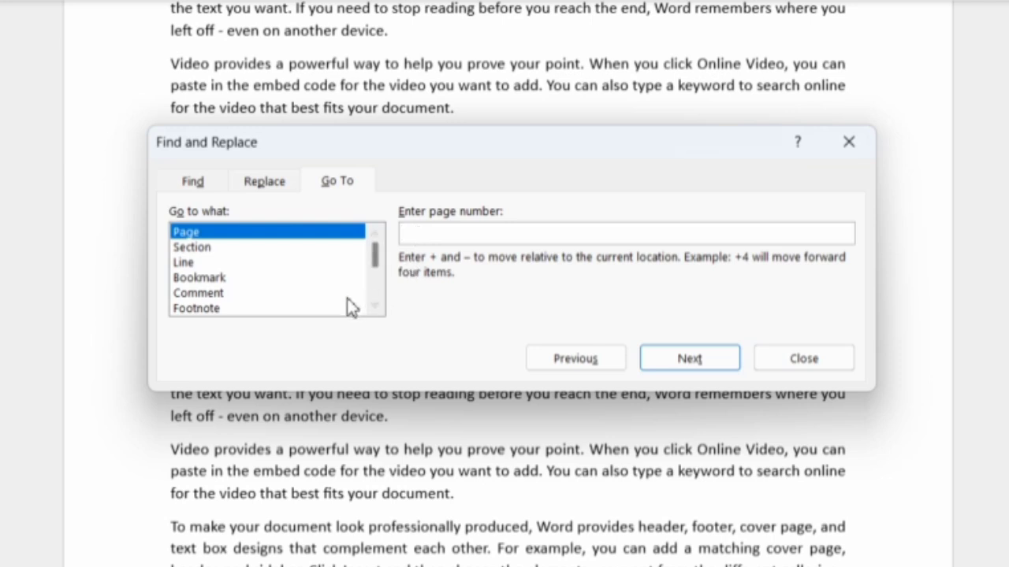
{"action": "left_click", "coordinate": [311, 277]}
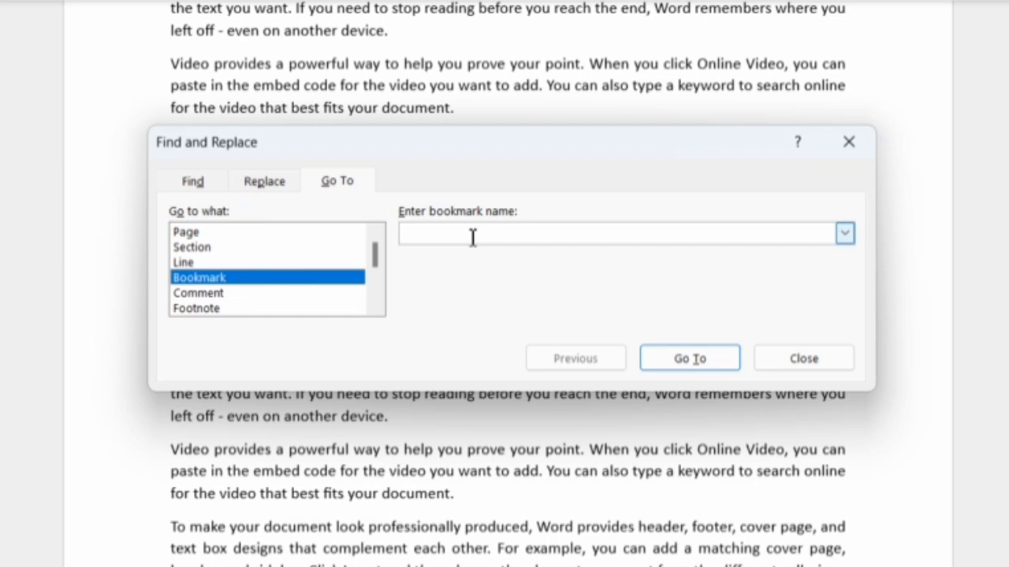
{"action": "left_click", "coordinate": [260, 233]}
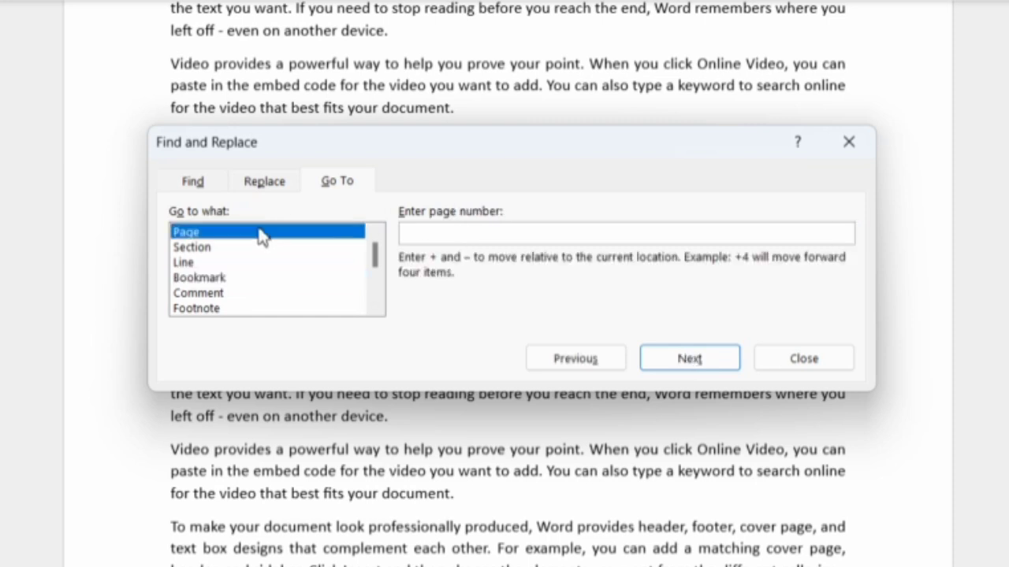
{"action": "left_click", "coordinate": [430, 232]}
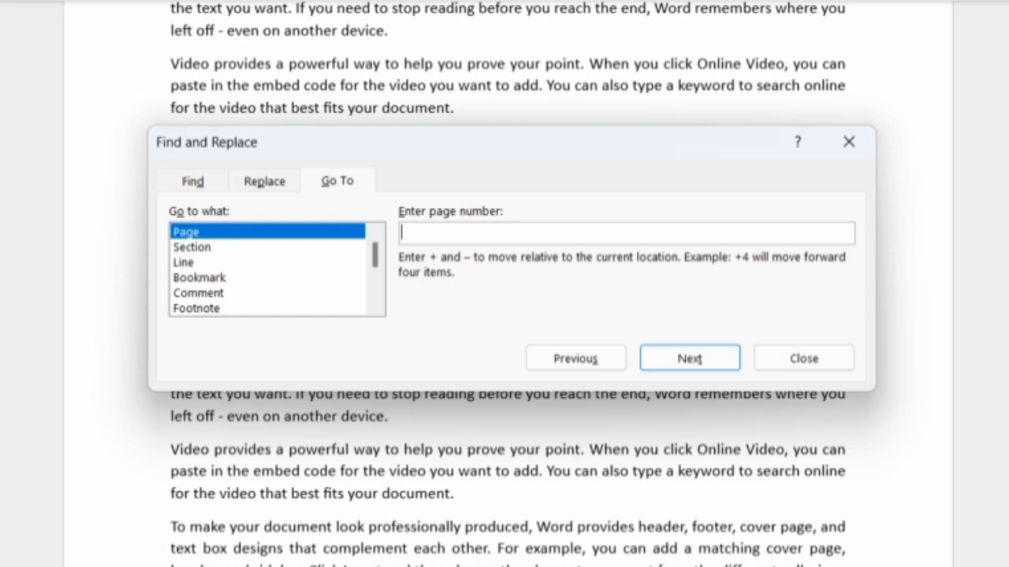
Reopen the On-Screen Keyboard, enter \page as the Go To page number, and close the keyboard
{"action": "key", "text": "super+s"}
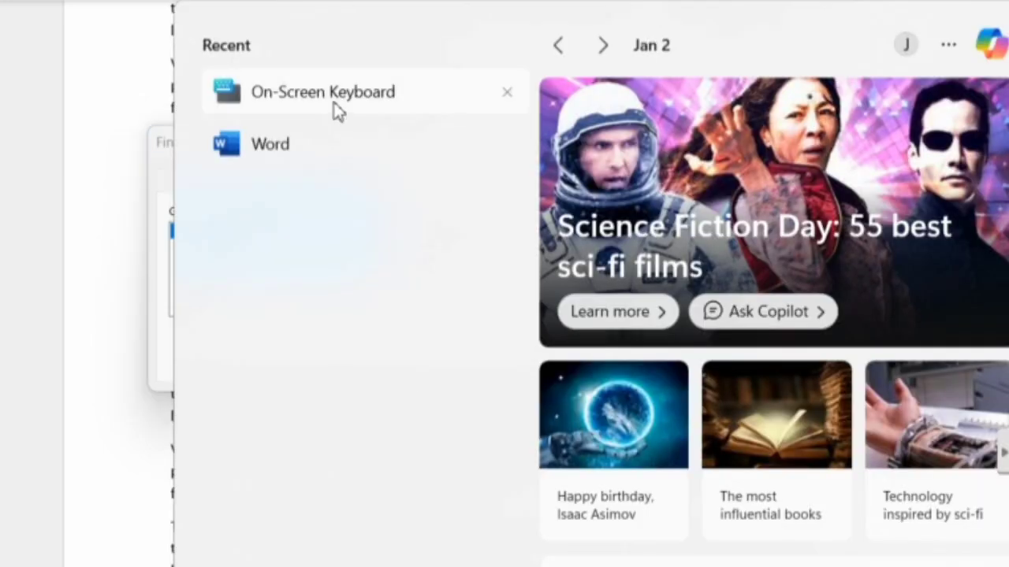
{"action": "left_click", "coordinate": [335, 106]}
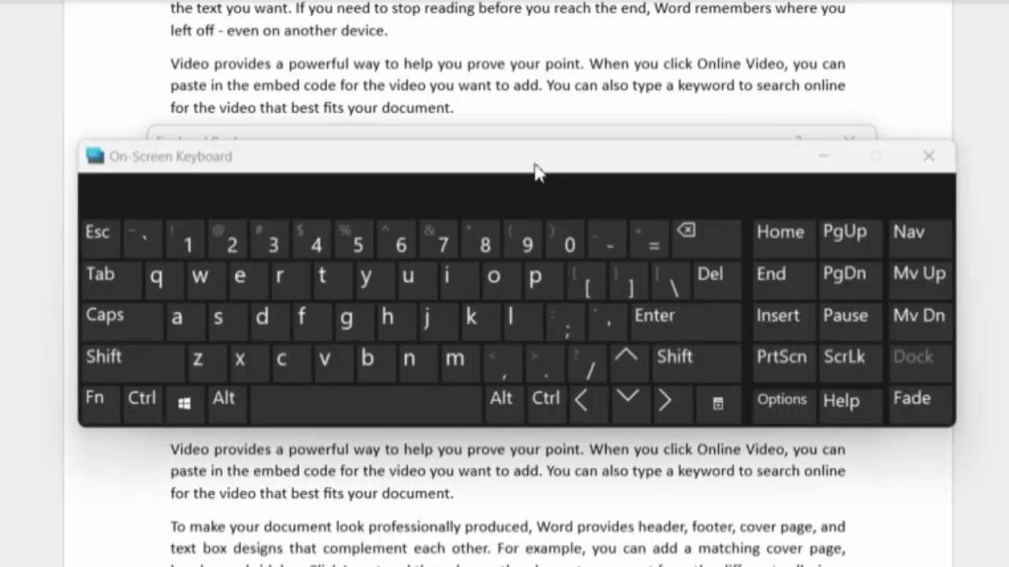
{"action": "left_click_drag", "start_coordinate": [541, 157], "coordinate": [530, 319]}
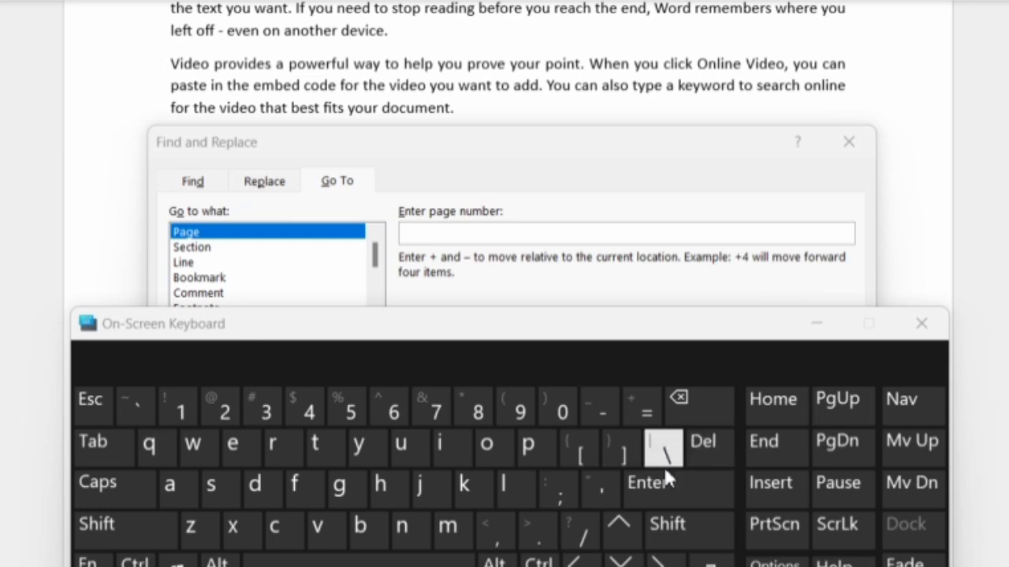
{"action": "left_click", "coordinate": [570, 233]}
{"action": "left_click", "coordinate": [669, 450]}
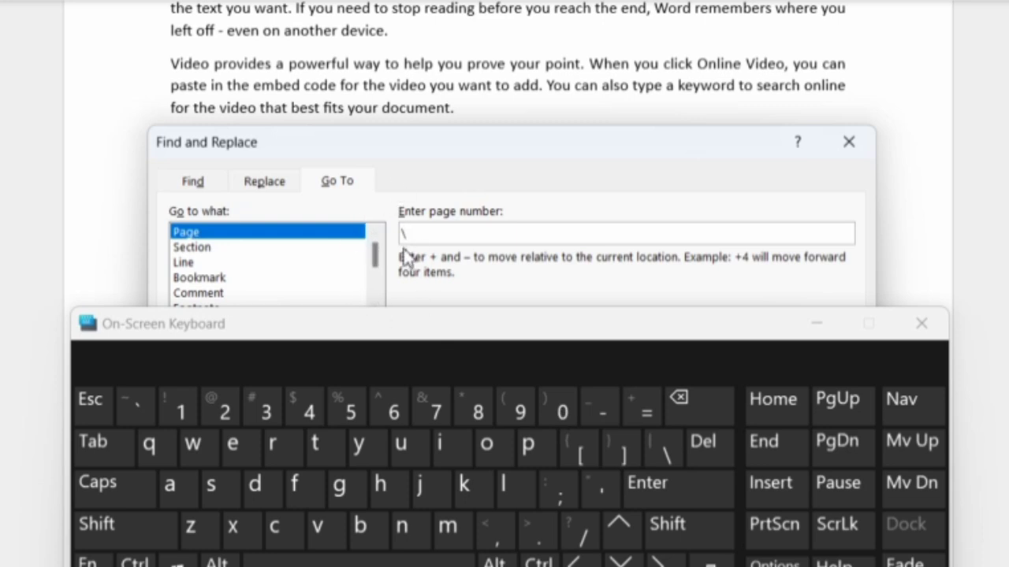
{"action": "type", "text": "page"}
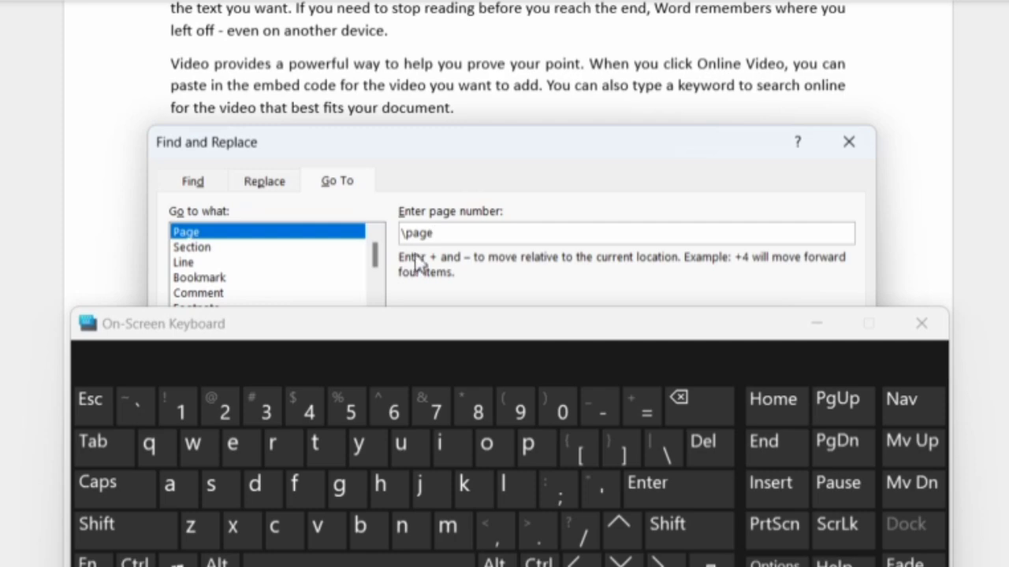
{"action": "left_click", "coordinate": [921, 323]}
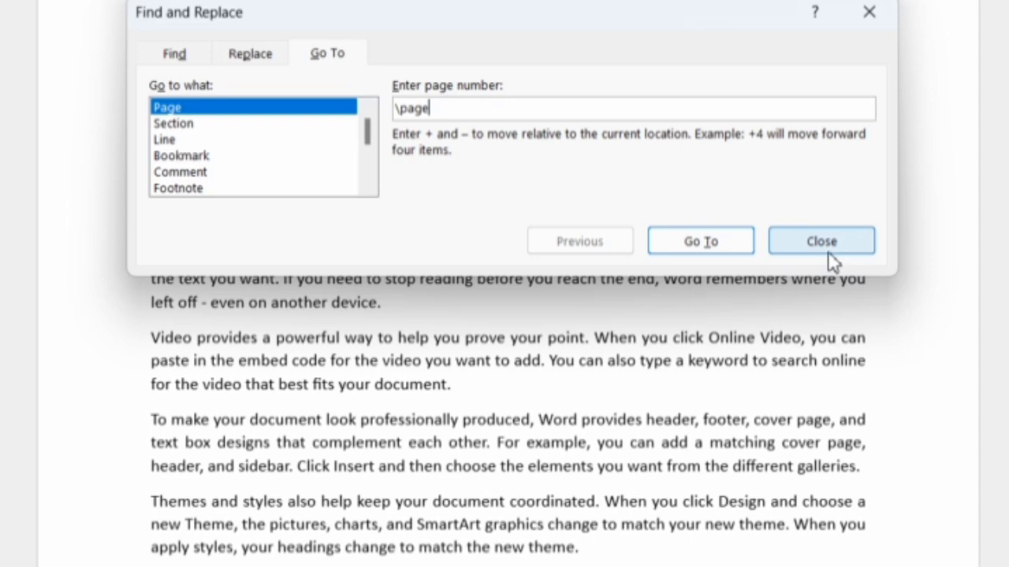
Select the entire PAGE NO:2 page through Go To, close the dialog, and delete the selected content
{"action": "left_click", "coordinate": [712, 242]}
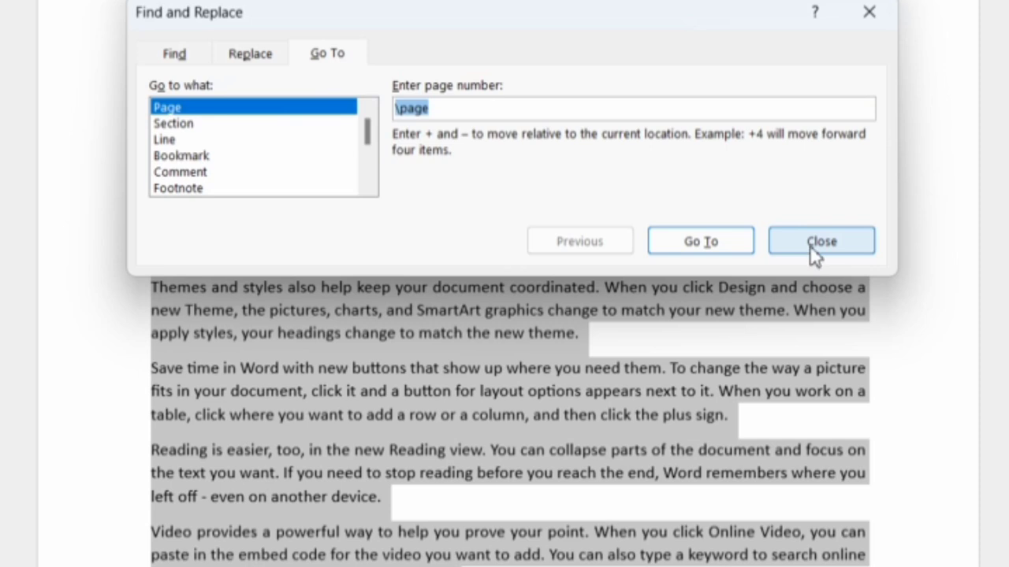
{"action": "left_click", "coordinate": [863, 22]}
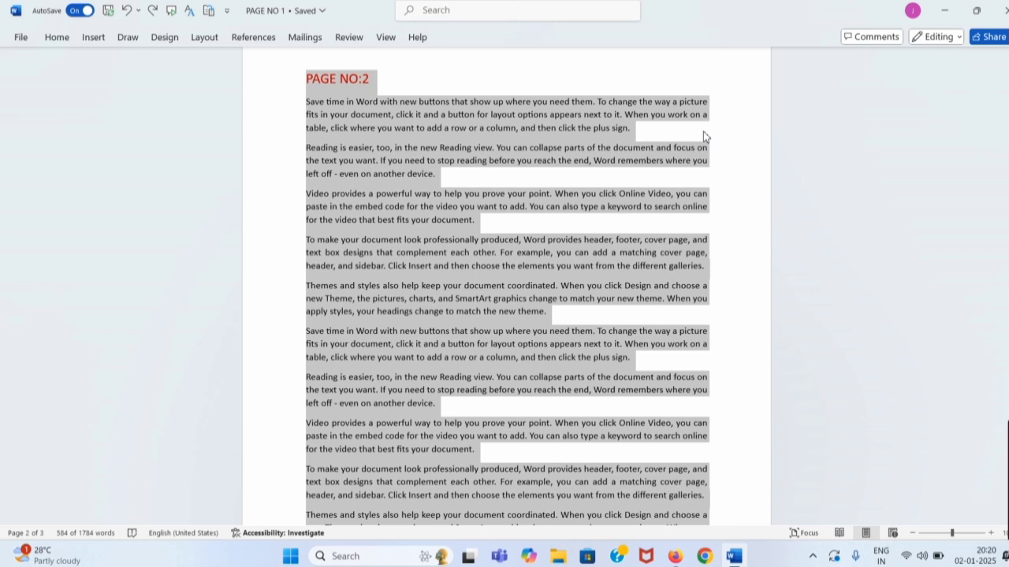
{"action": "key", "text": "Delete"}
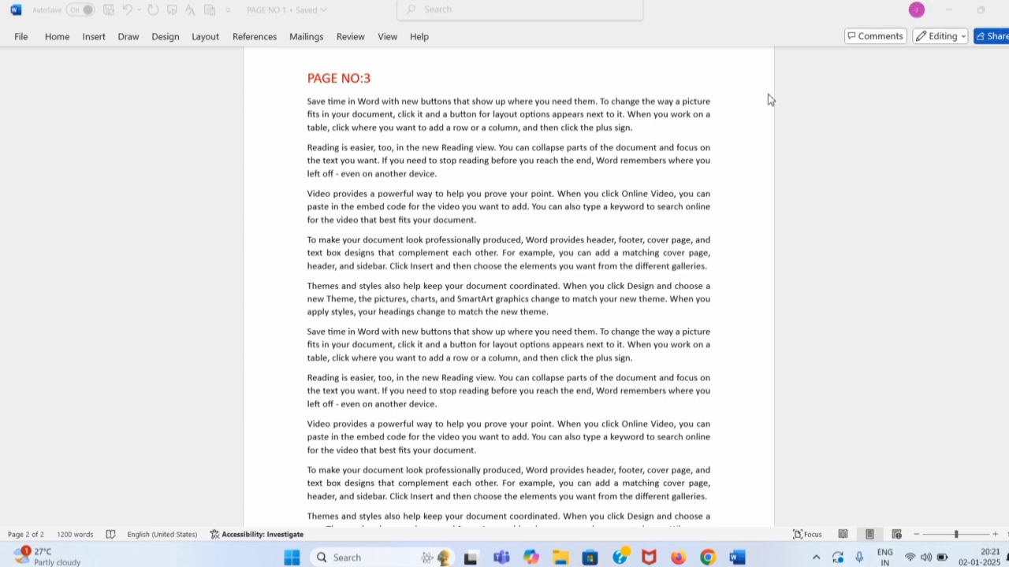
Look through the document from PAGE NO 1 to the end of PAGE NO:3 to check the page deletion
{"action": "scroll", "coordinate": [410, 225], "scroll_direction": "up", "scroll_amount": 15}
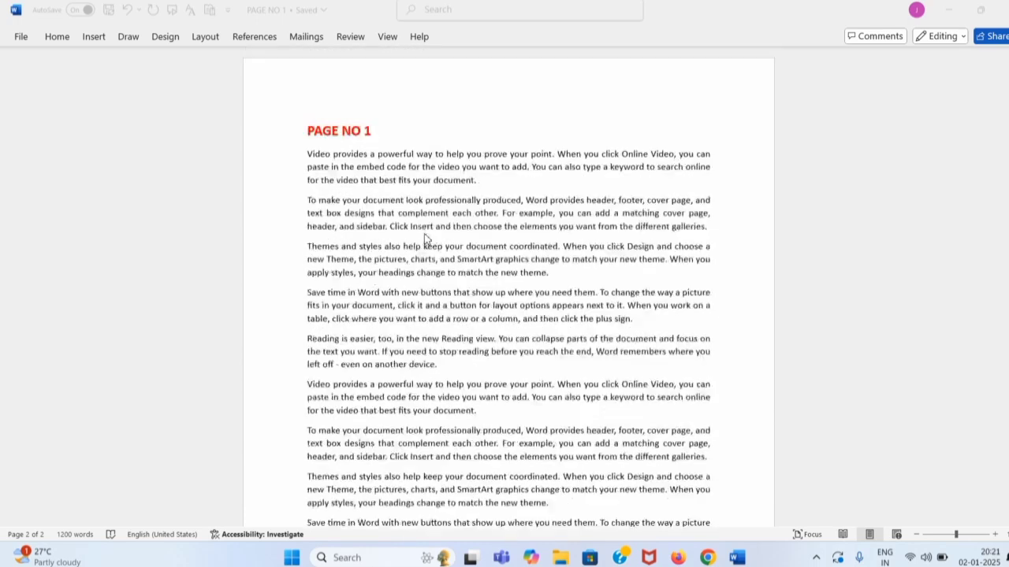
{"action": "scroll", "coordinate": [426, 236], "scroll_direction": "down", "scroll_amount": 10}
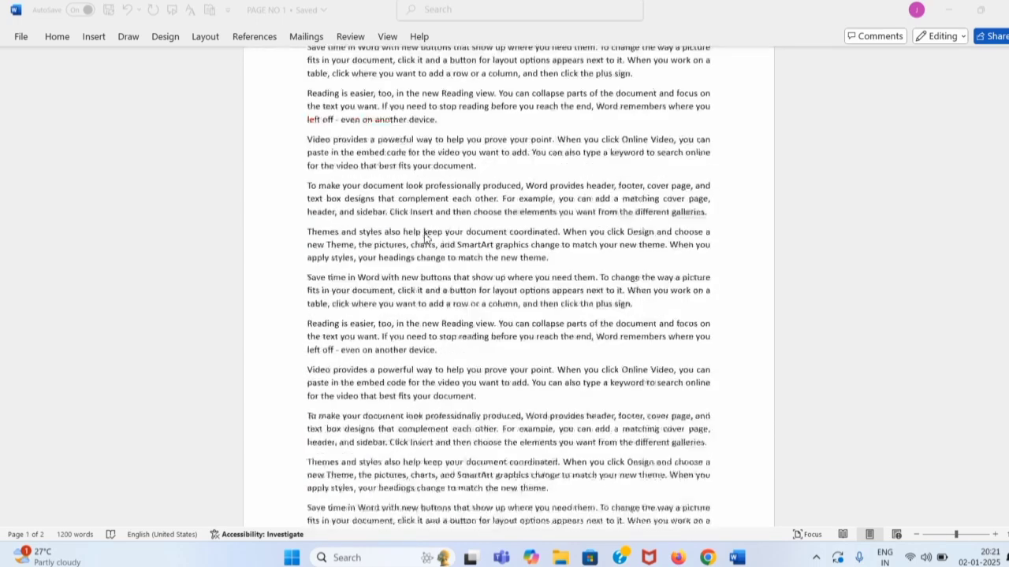
{"action": "scroll", "coordinate": [425, 236], "scroll_direction": "down", "scroll_amount": 3}
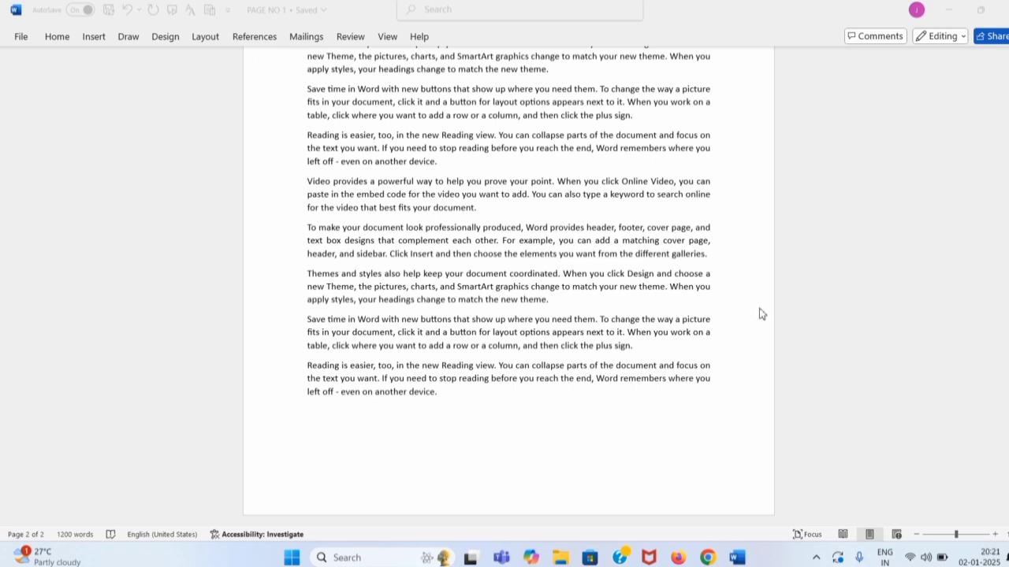
{"action": "scroll", "coordinate": [522, 155], "scroll_direction": "up", "scroll_amount": 3}
{"action": "scroll", "coordinate": [527, 152], "scroll_direction": "up", "scroll_amount": 10}
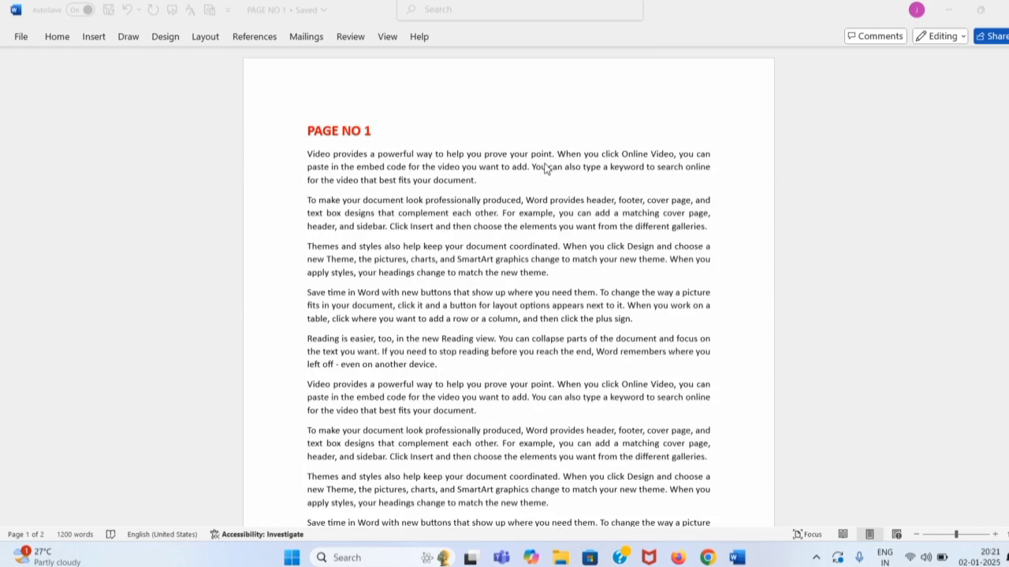
{"action": "scroll", "coordinate": [630, 161], "scroll_direction": "down", "scroll_amount": 6}
{"action": "scroll", "coordinate": [641, 170], "scroll_direction": "up", "scroll_amount": 6}
{"action": "scroll", "coordinate": [640, 169], "scroll_direction": "down", "scroll_amount": 7}
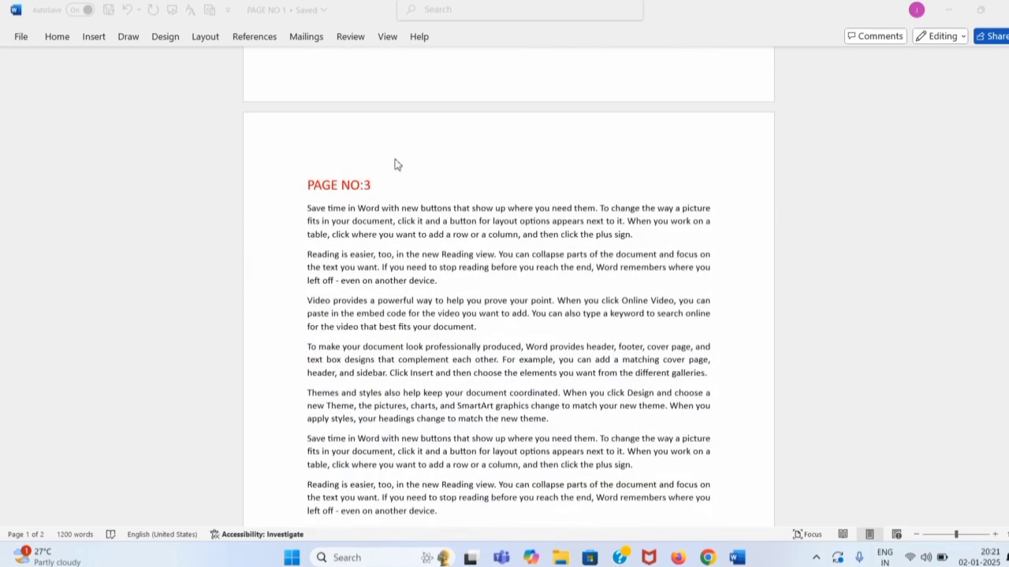
{"action": "scroll", "coordinate": [293, 189], "scroll_direction": "down", "scroll_amount": 2}
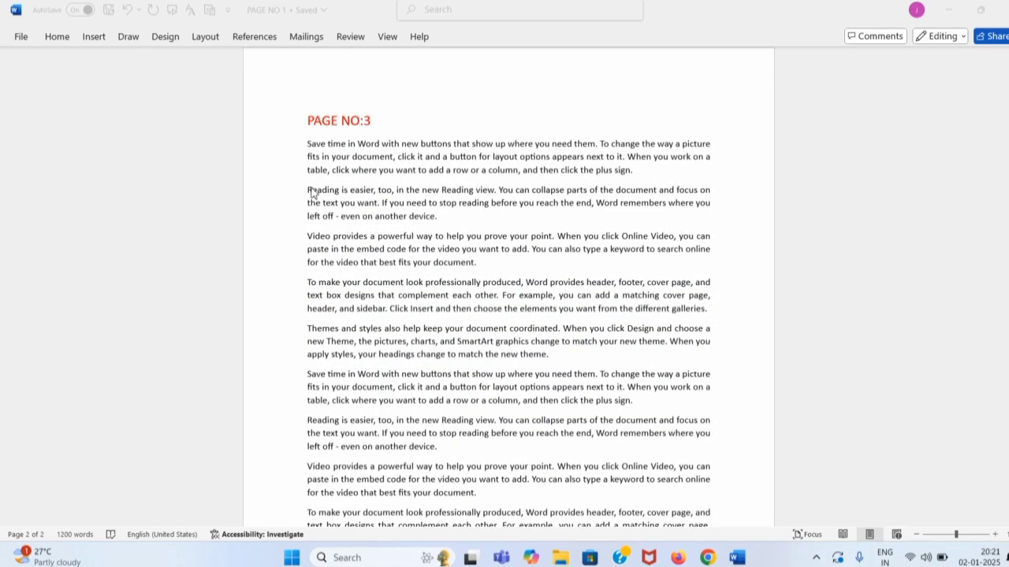
{"action": "scroll", "coordinate": [312, 193], "scroll_direction": "down", "scroll_amount": 5}
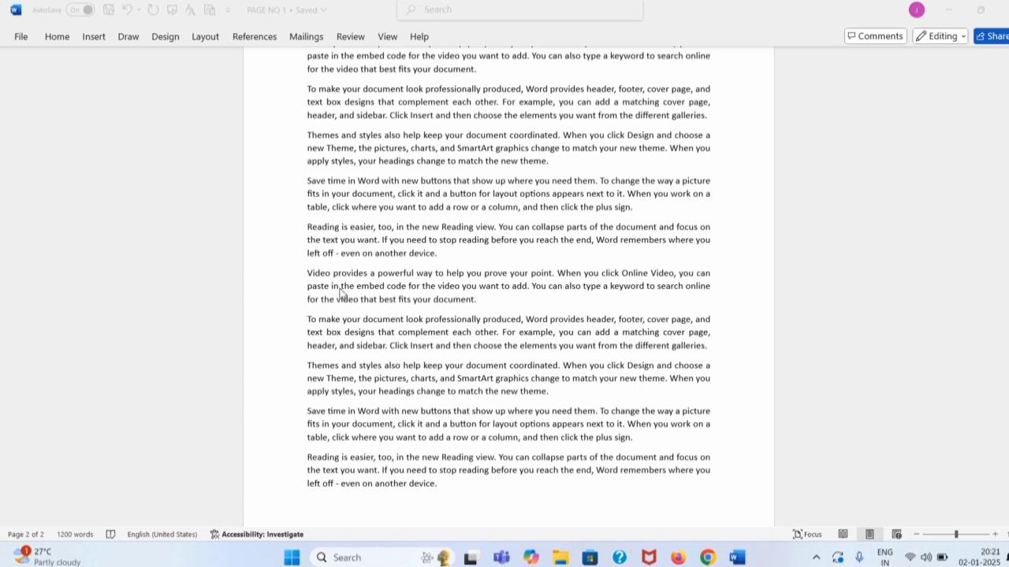
{"action": "scroll", "coordinate": [653, 306], "scroll_direction": "up", "scroll_amount": 3}
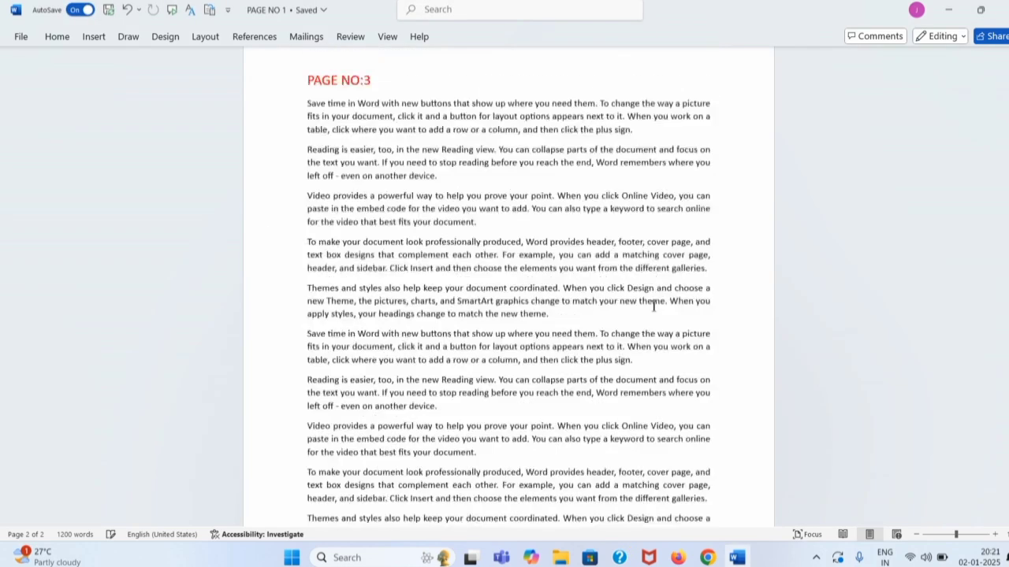
{"action": "scroll", "coordinate": [653, 307], "scroll_direction": "up", "scroll_amount": 1}
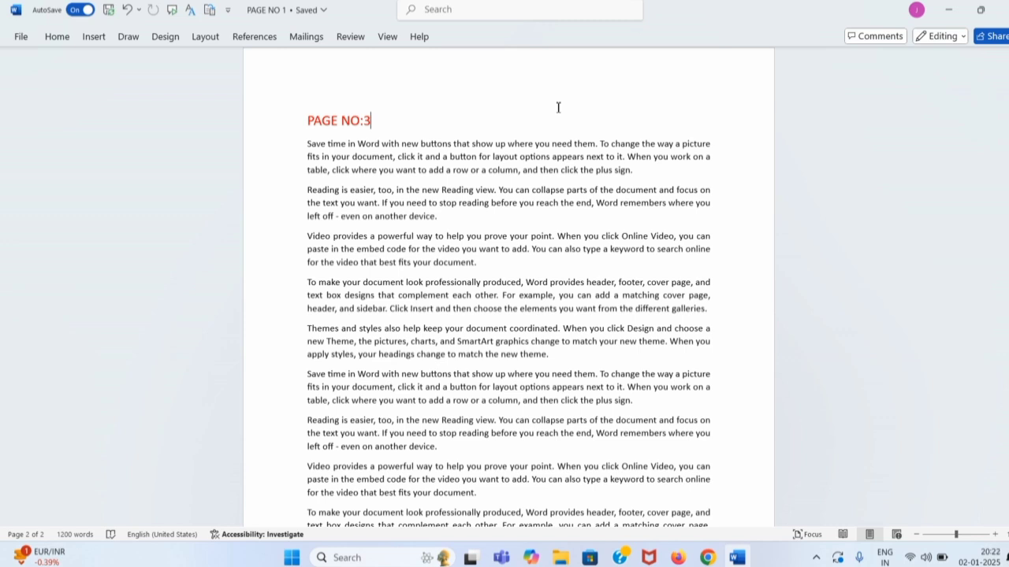
Open the Go To dialog from the PAGE NO:3 heading, clear the page number entry, and target Page
{"action": "key", "text": "ctrl+g"}
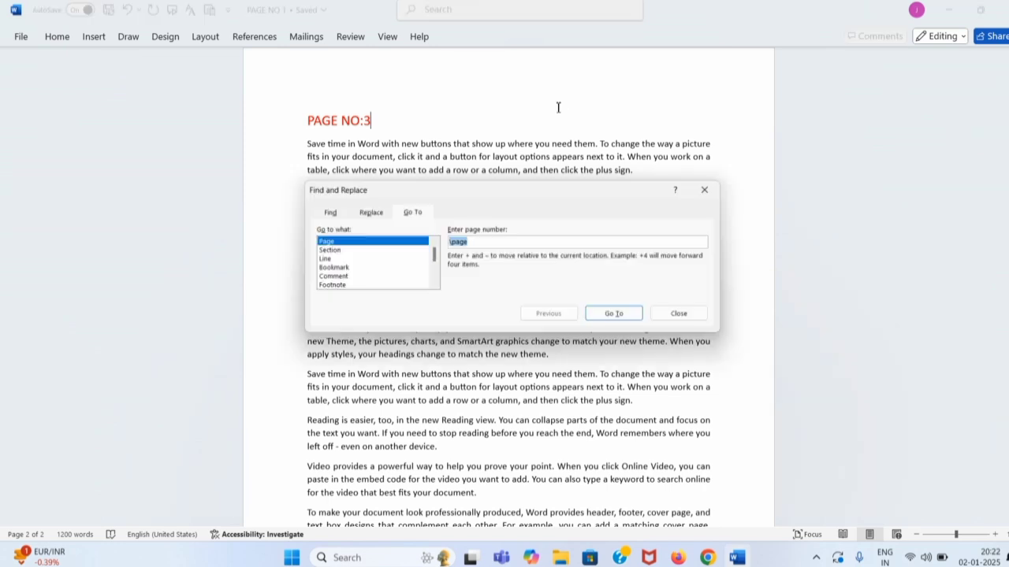
{"action": "key", "text": "BackSpace"}
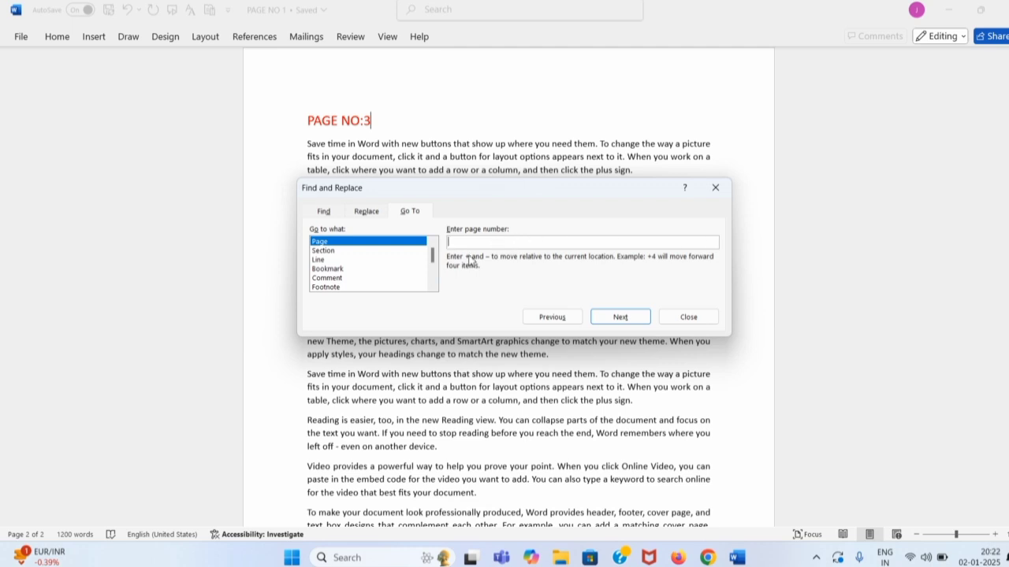
{"action": "left_click", "coordinate": [365, 252]}
{"action": "left_click", "coordinate": [365, 243]}
{"action": "left_click", "coordinate": [471, 245]}
Open the On-Screen Keyboard to show the backslash, and enter \page as the page number for the PAGE NO:3 page
{"action": "left_click", "coordinate": [371, 559]}
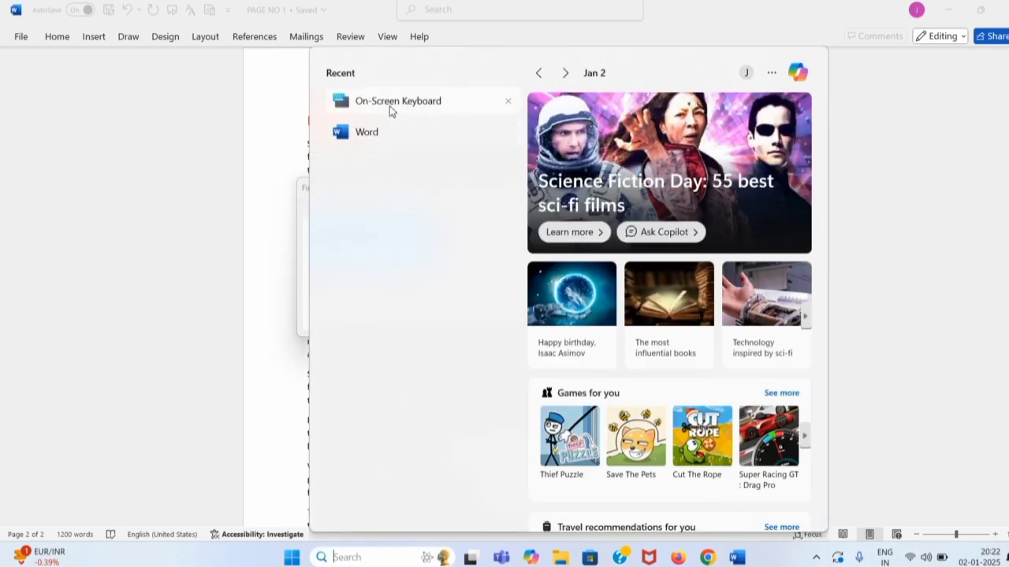
{"action": "left_click", "coordinate": [394, 106]}
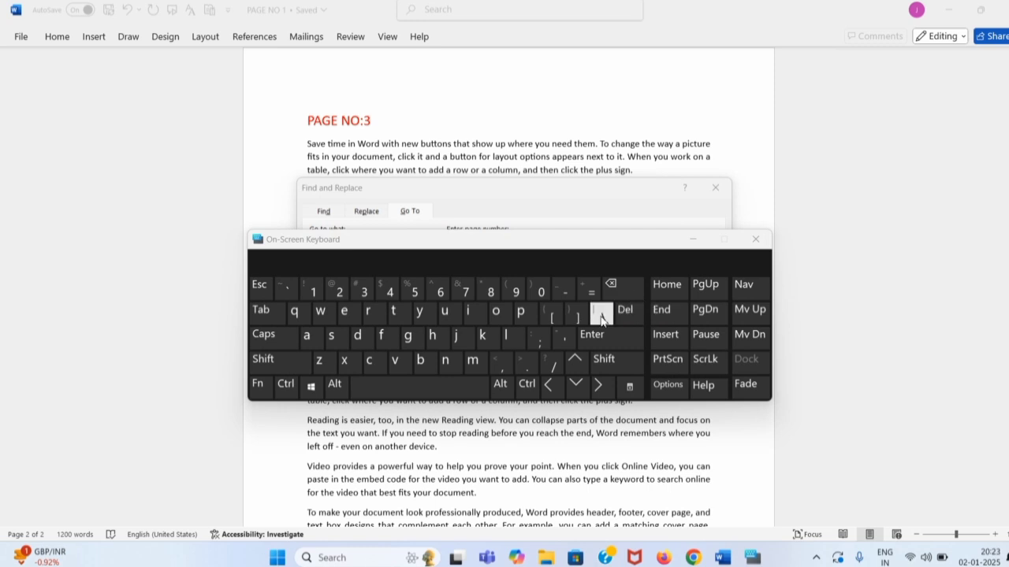
{"action": "left_click", "coordinate": [554, 241]}
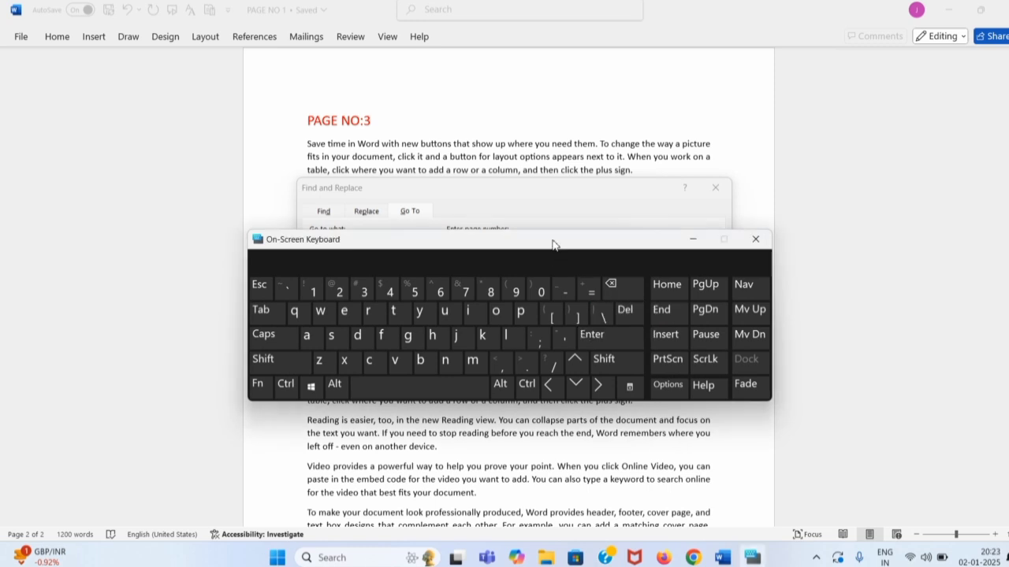
{"action": "type", "text": "\\pag"}
{"action": "type", "text": "e"}
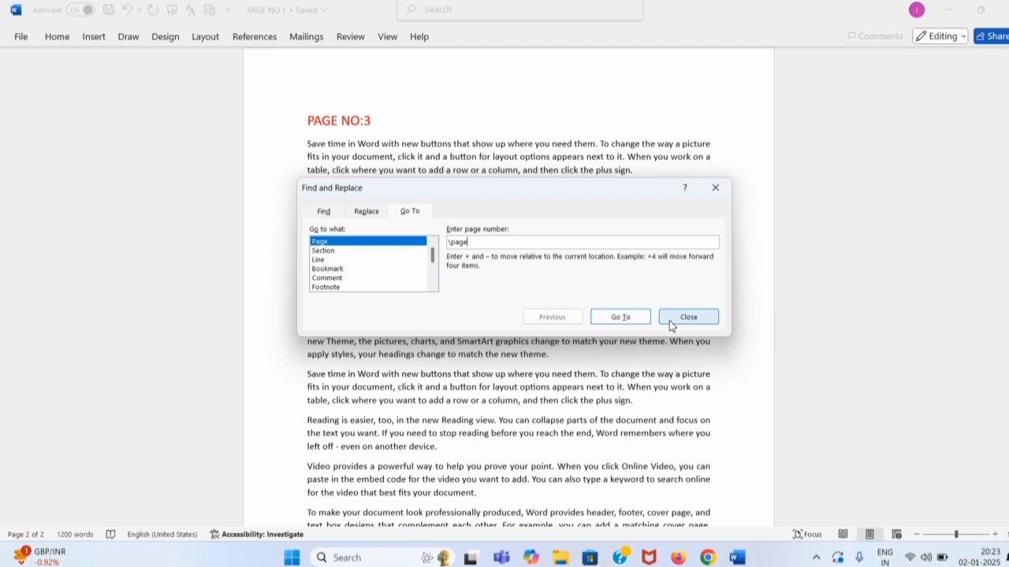
Select the entire PAGE NO:3 page through Go To, close the dialog, and delete its content
{"action": "left_click", "coordinate": [620, 318]}
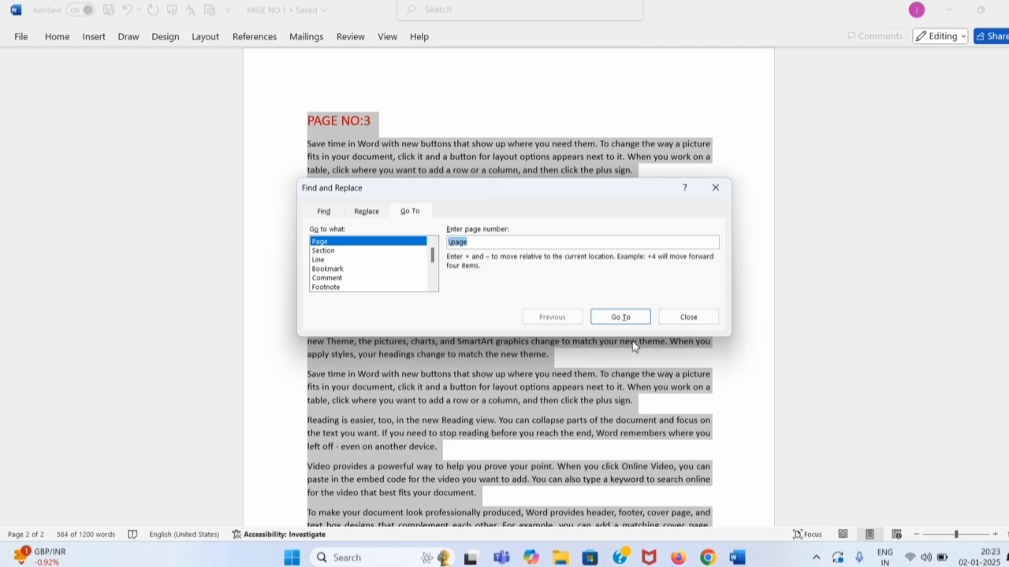
{"action": "left_click", "coordinate": [717, 189]}
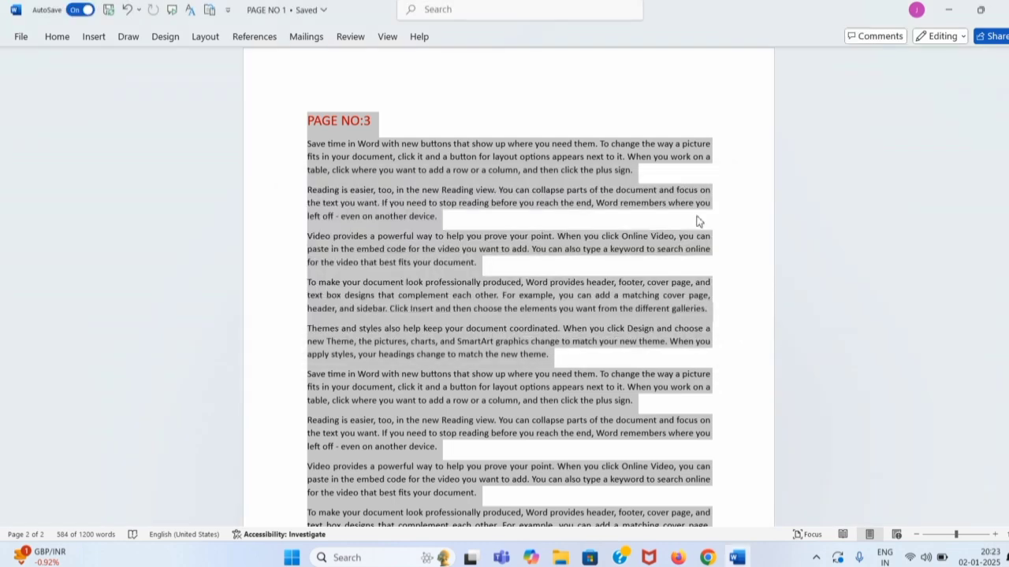
{"action": "key", "text": "Delete"}
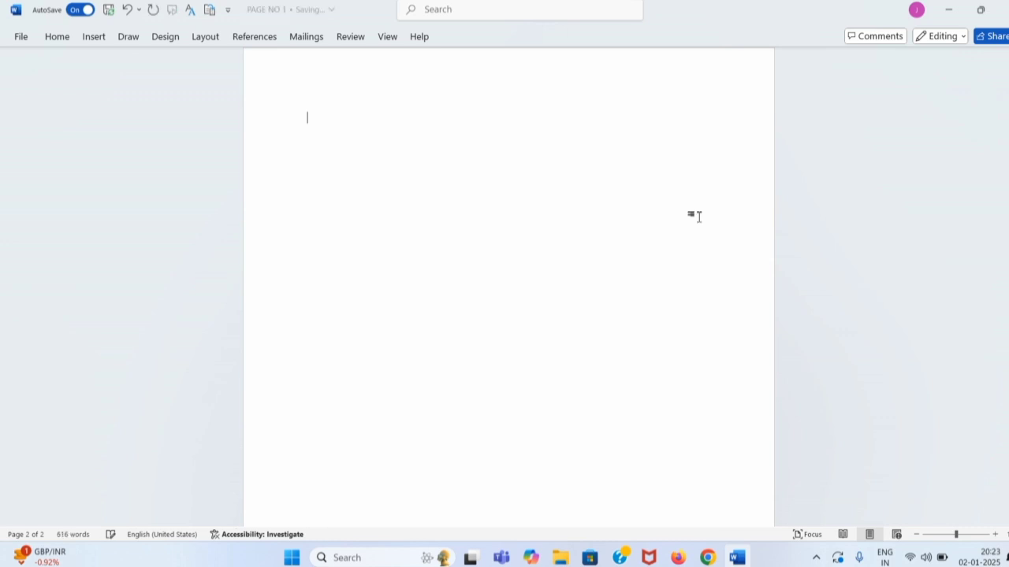
{"action": "scroll", "coordinate": [725, 277], "scroll_direction": "up", "scroll_amount": 10}
{"action": "scroll", "coordinate": [709, 269], "scroll_direction": "up", "scroll_amount": 10}
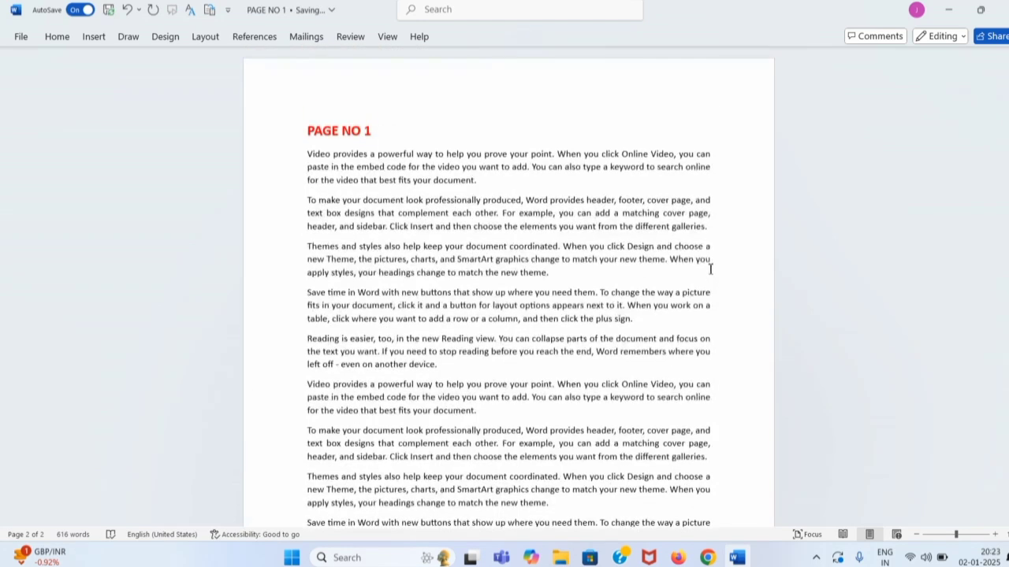
{"action": "scroll", "coordinate": [706, 264], "scroll_direction": "down", "scroll_amount": 6}
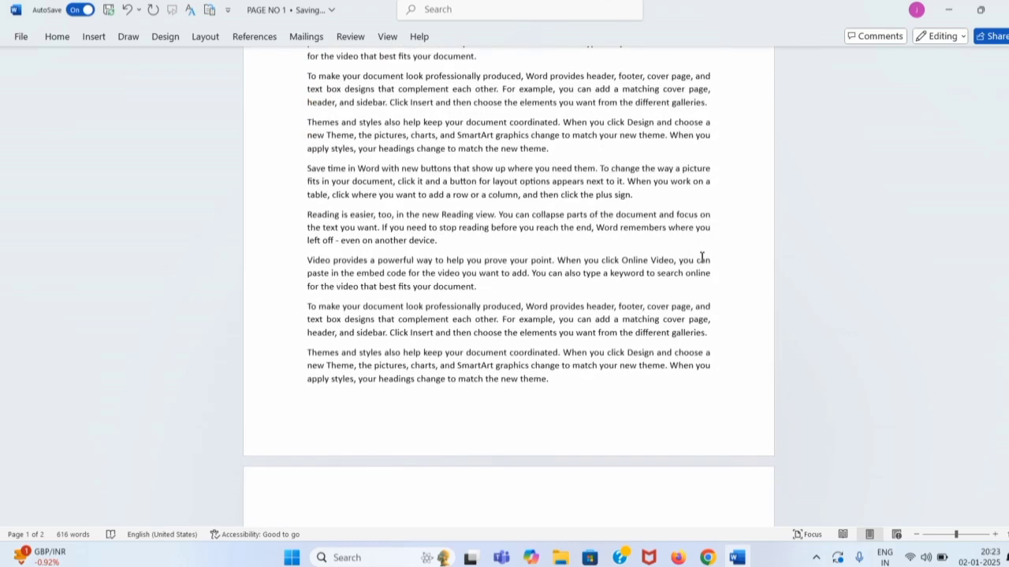